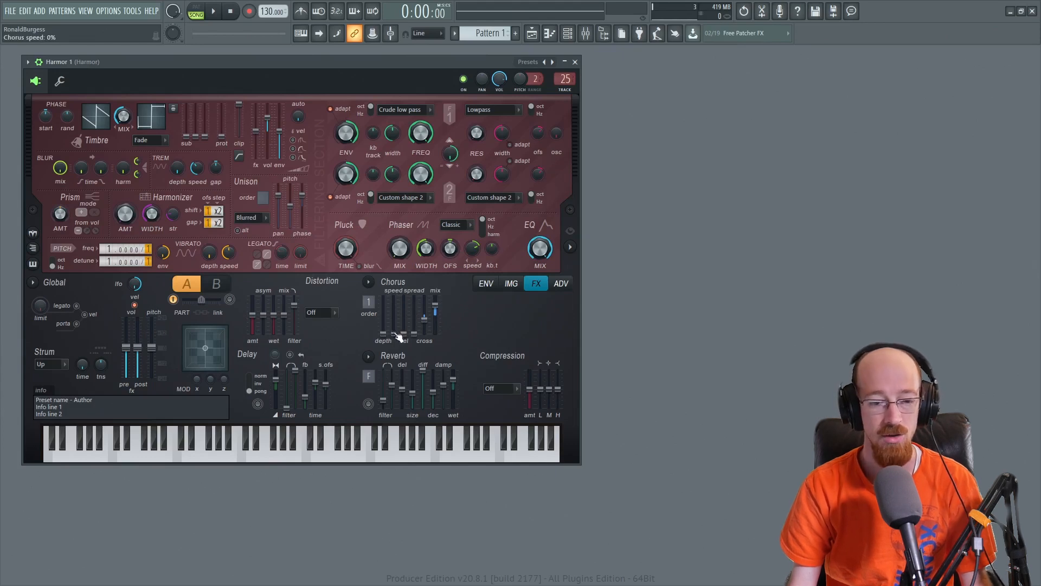
# Raise the chorus speed to 100% and set the chorus order to 9.
pyautogui.moveTo(398, 337)
pyautogui.mouseDown()
pyautogui.moveTo(394, 314)
pyautogui.moveTo(399, 339)
pyautogui.mouseUp()
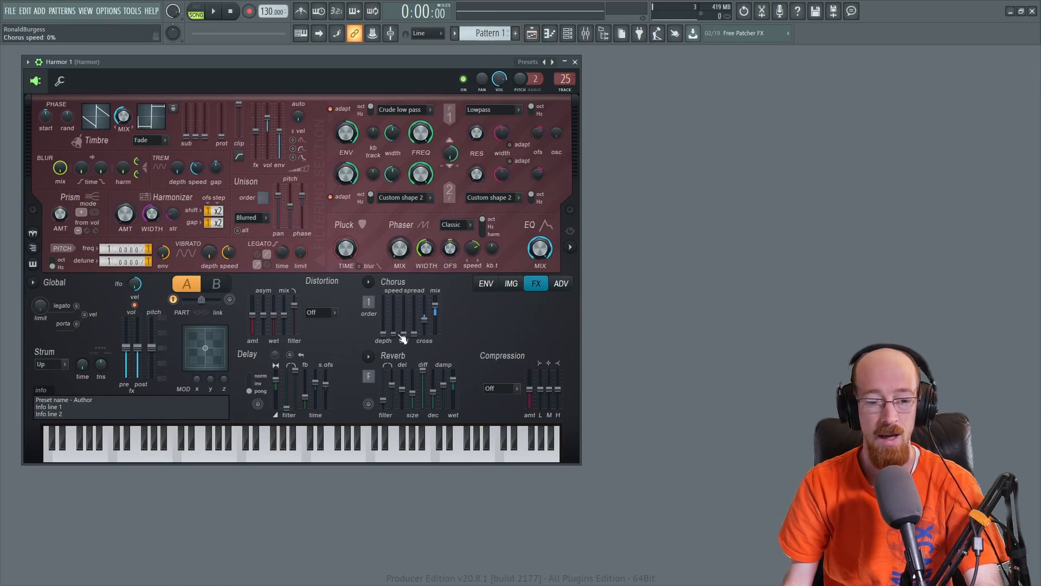
pyautogui.moveTo(401, 339); pyautogui.dragTo(398, 305)
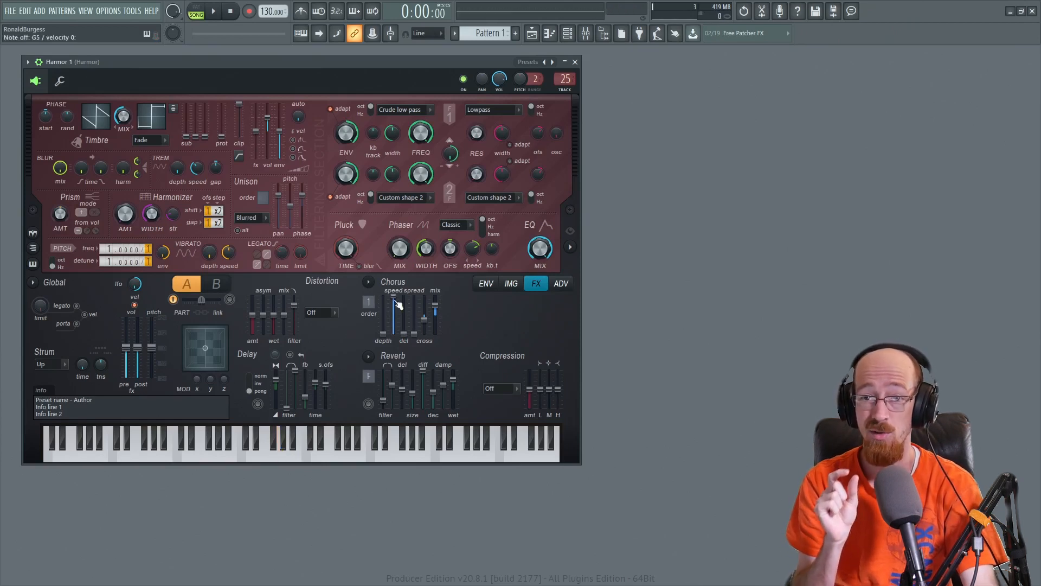
pyautogui.moveTo(395, 296); pyautogui.dragTo(396, 310)
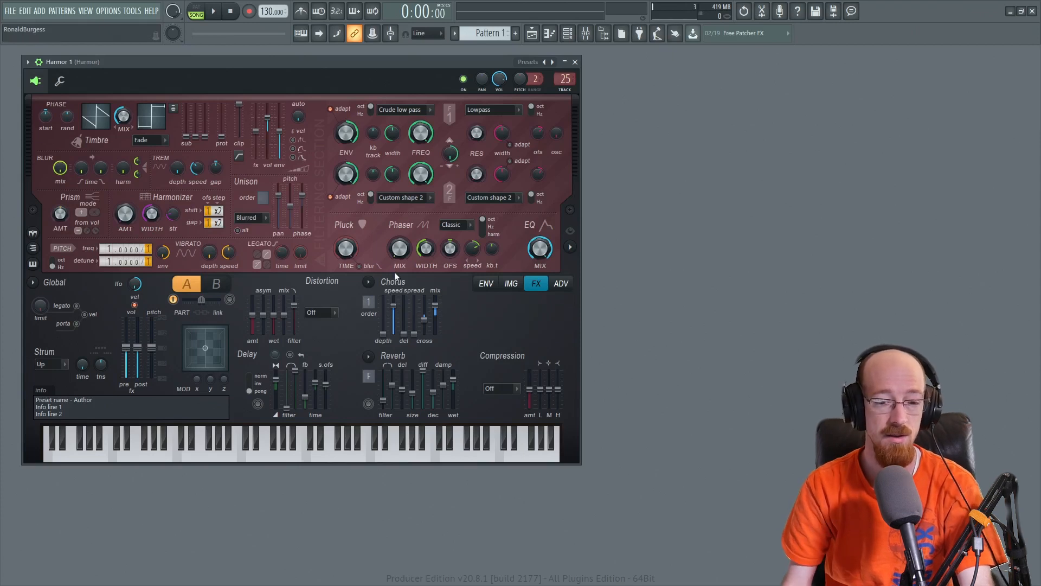
pyautogui.moveTo(371, 302); pyautogui.dragTo(371, 299)
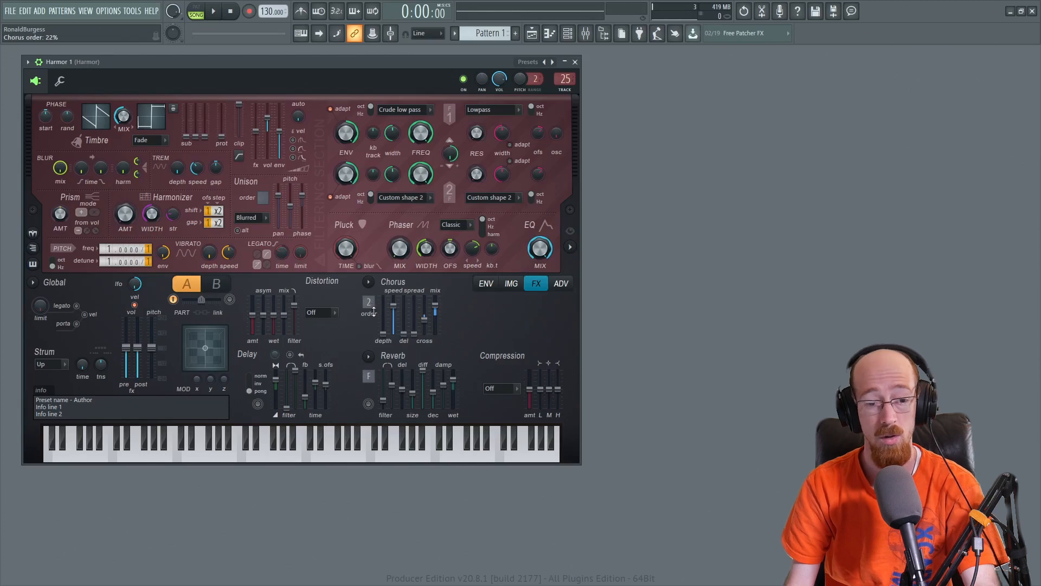
pyautogui.moveTo(394, 305); pyautogui.dragTo(370, 270)
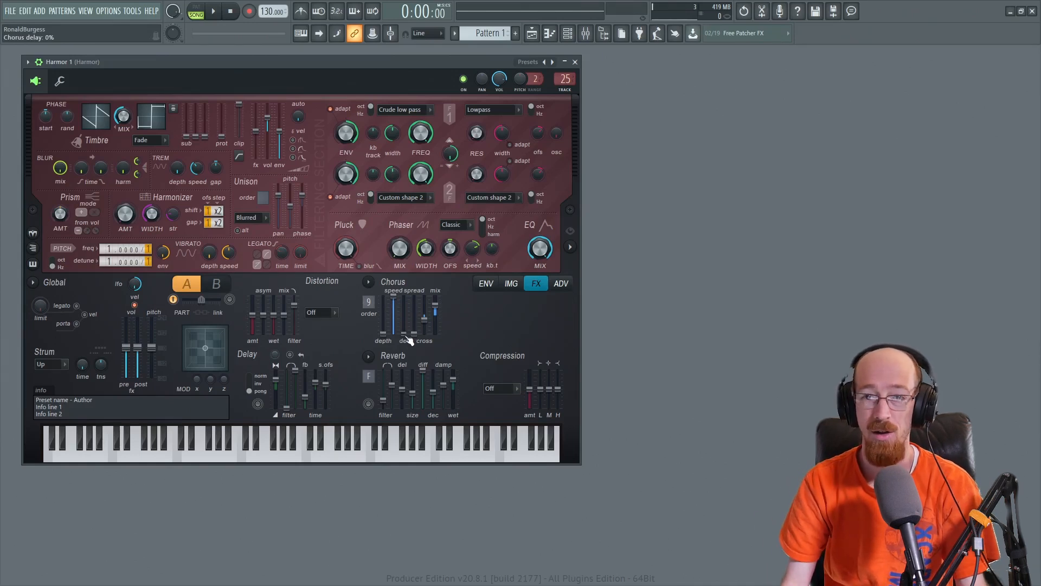
# Sweep the chorus delay up through 54% to its maximum and back down close to its minimum.
pyautogui.moveTo(407, 338); pyautogui.dragTo(409, 319)
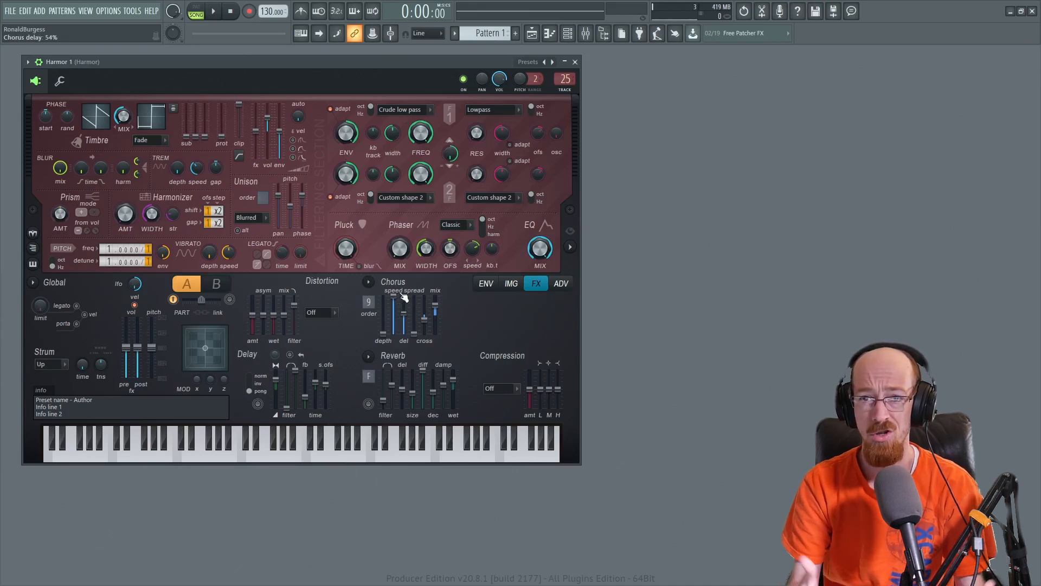
pyautogui.moveTo(404, 297)
pyautogui.mouseDown()
pyautogui.moveTo(404, 331)
pyautogui.moveTo(404, 297)
pyautogui.mouseUp()
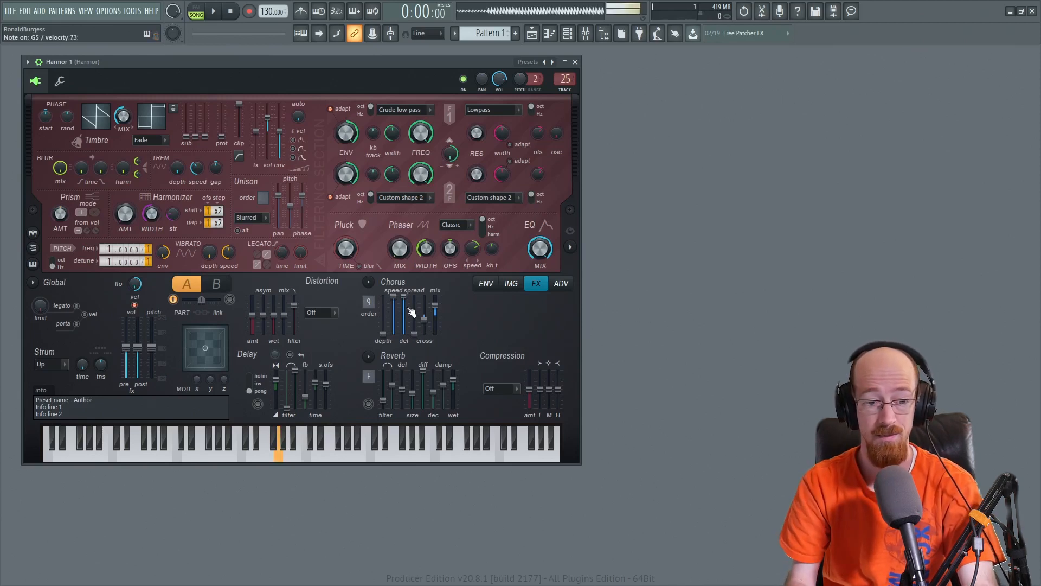
pyautogui.moveTo(407, 300); pyautogui.dragTo(405, 329)
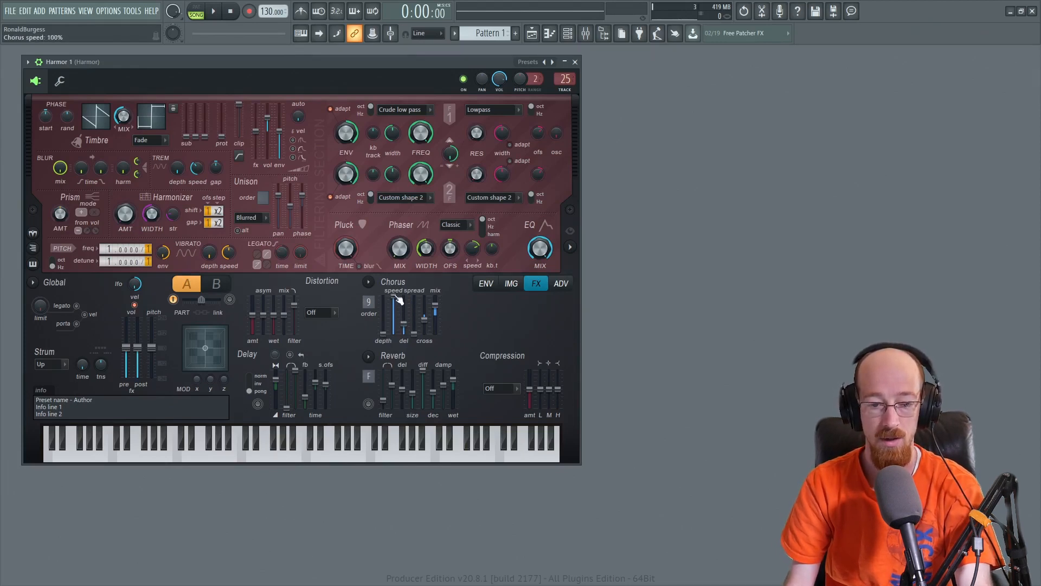
# Raise the chorus depth to about 56%.
pyautogui.moveTo(383, 335)
pyautogui.mouseDown()
pyautogui.moveTo(383, 325)
pyautogui.moveTo(384, 335)
pyautogui.mouseUp()
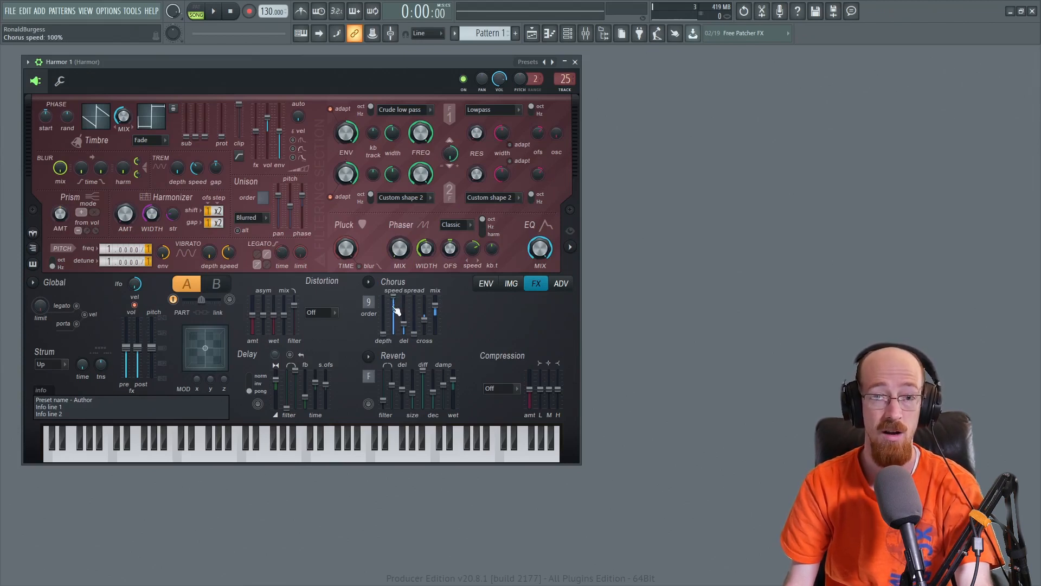
pyautogui.moveTo(387, 336); pyautogui.dragTo(383, 310)
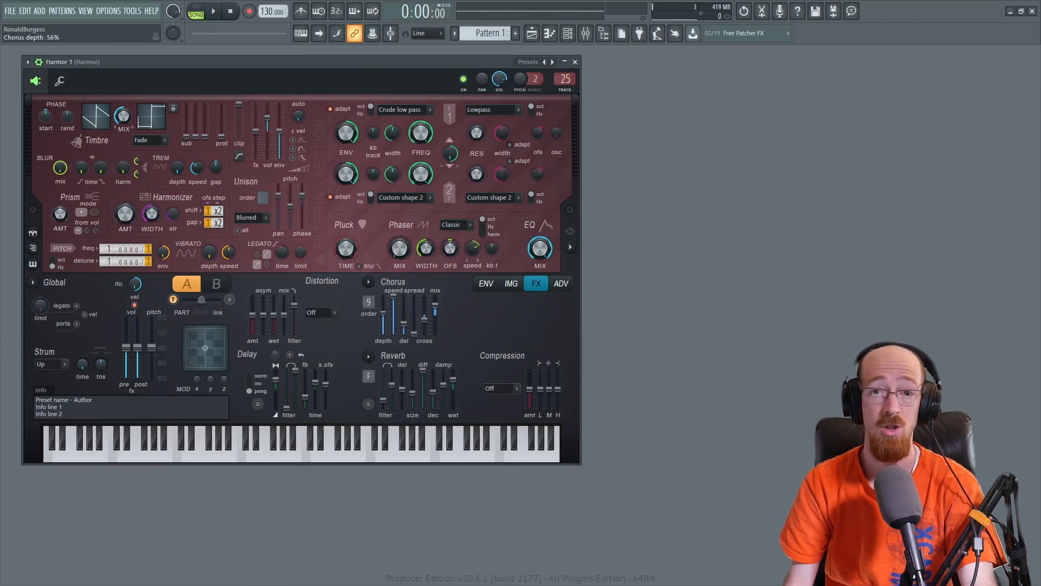
pyautogui.moveTo(383, 314); pyautogui.dragTo(382, 314)
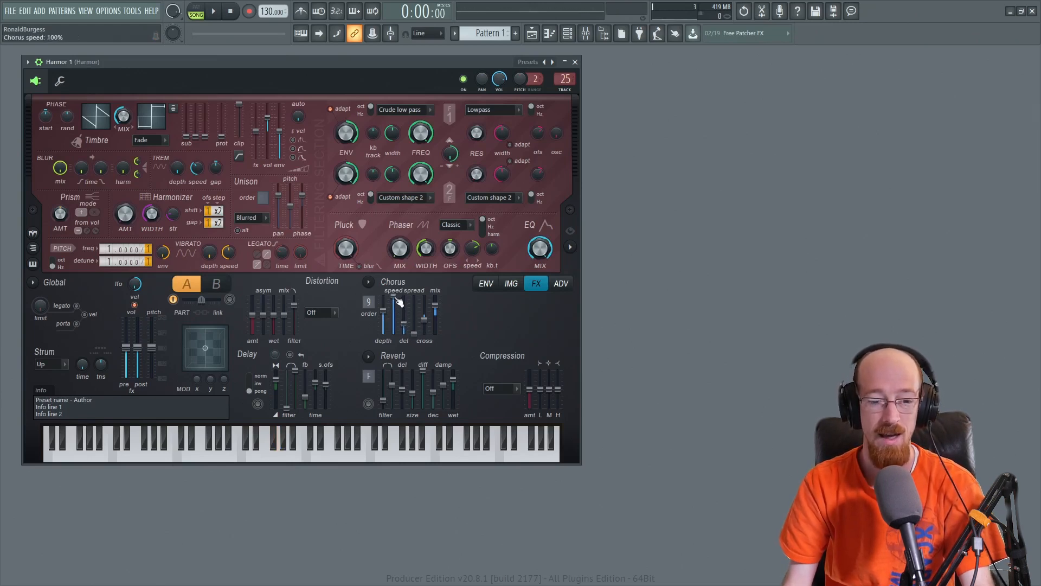
# Lower the chorus speed and restore it to maximum, and sweep the chorus delay from zero up to a high setting.
pyautogui.moveTo(398, 300); pyautogui.dragTo(398, 308)
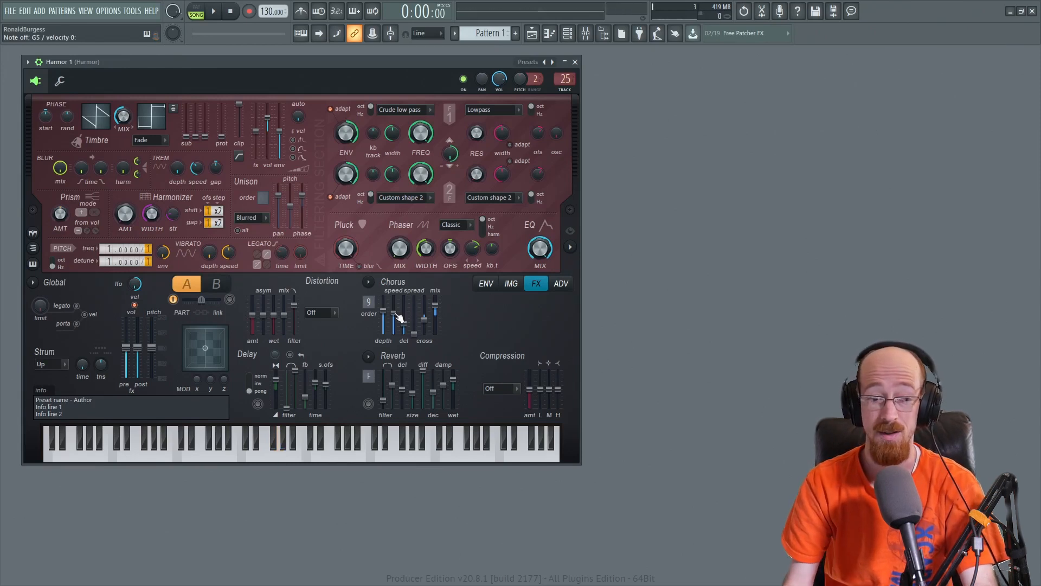
pyautogui.moveTo(398, 318); pyautogui.dragTo(404, 333)
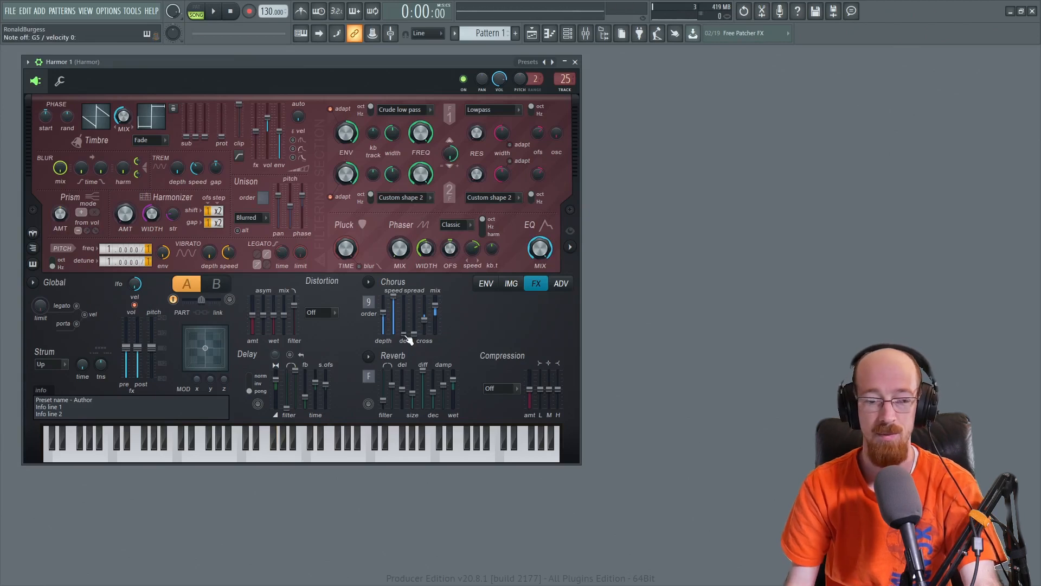
pyautogui.moveTo(407, 339); pyautogui.dragTo(409, 309)
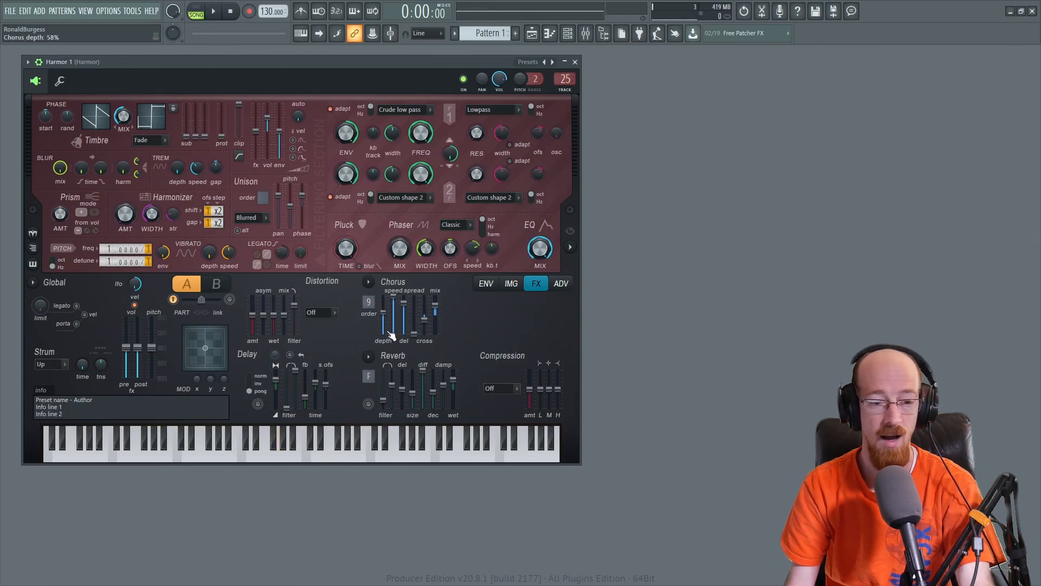
# Return the chorus delay to zero with the order reduced to 2, and readjust the depth to around halfway.
pyautogui.moveTo(404, 303); pyautogui.dragTo(369, 307)
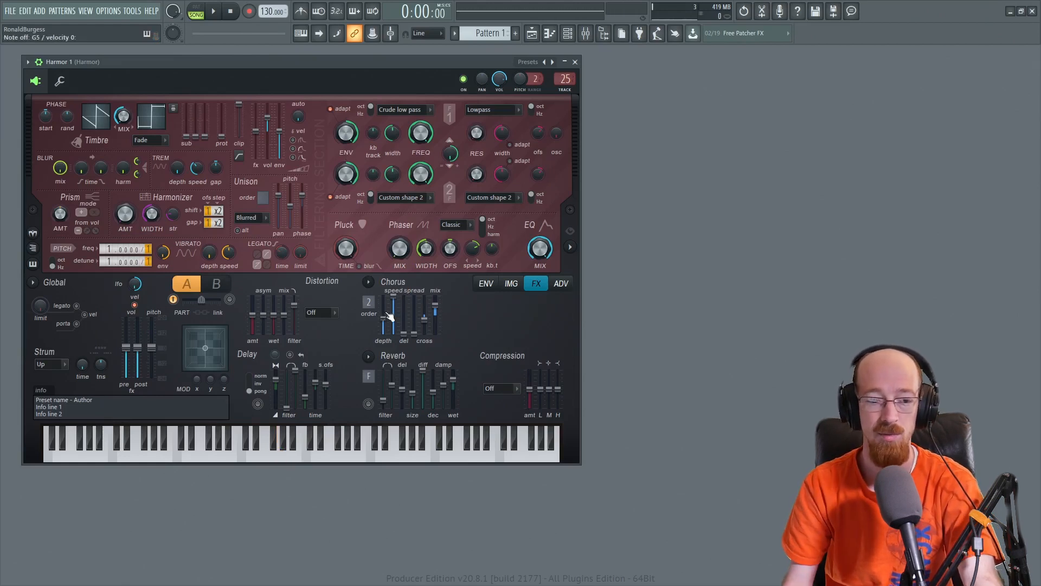
pyautogui.moveTo(389, 316); pyautogui.dragTo(383, 308)
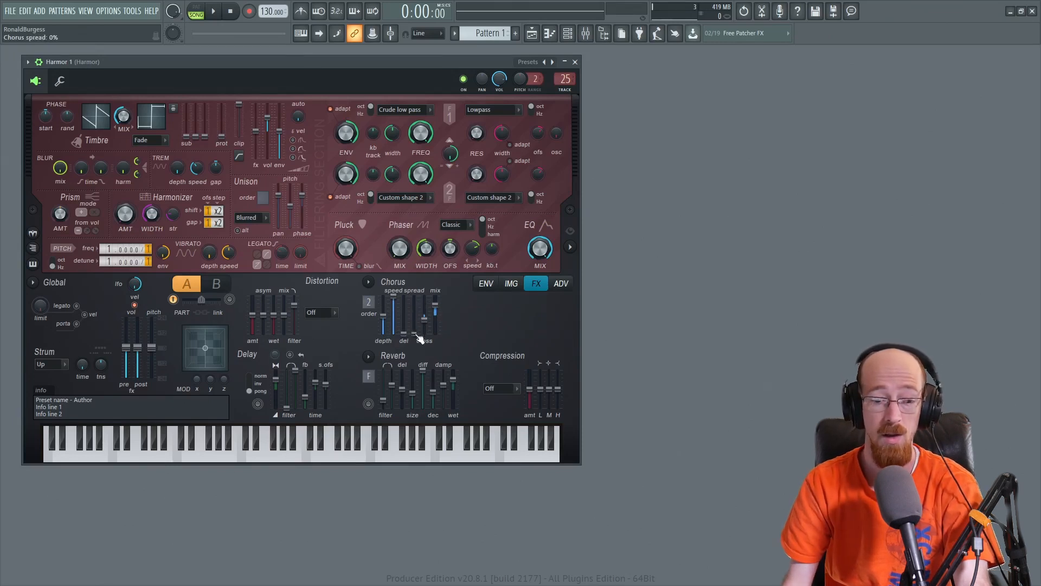
# Move the chorus spread and cross settings through their ranges, and lower the chorus speed to 81%.
pyautogui.moveTo(416, 340); pyautogui.dragTo(416, 326)
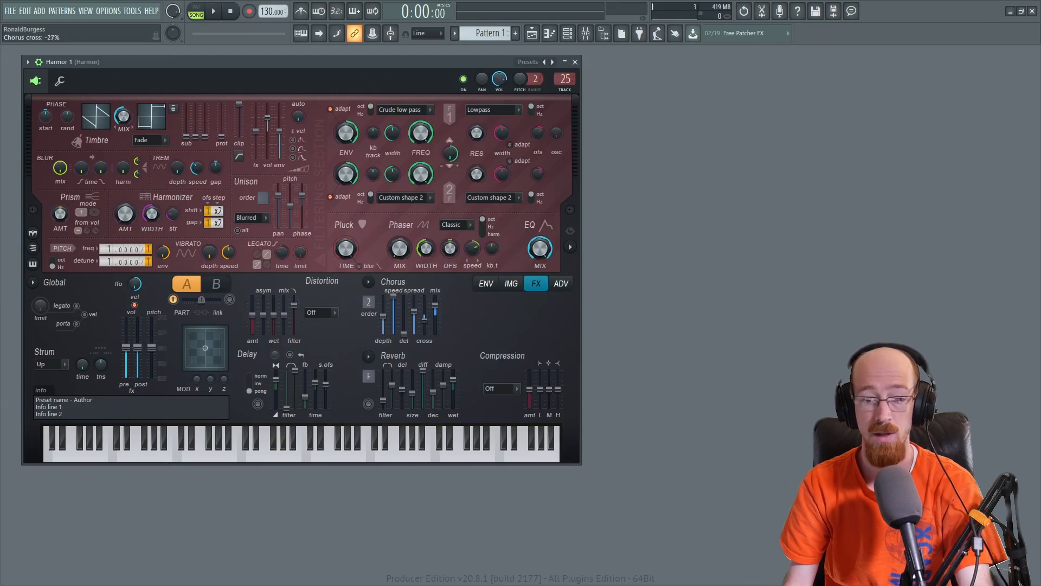
pyautogui.moveTo(424, 319)
pyautogui.mouseDown()
pyautogui.moveTo(426, 335)
pyautogui.moveTo(427, 301)
pyautogui.mouseUp()
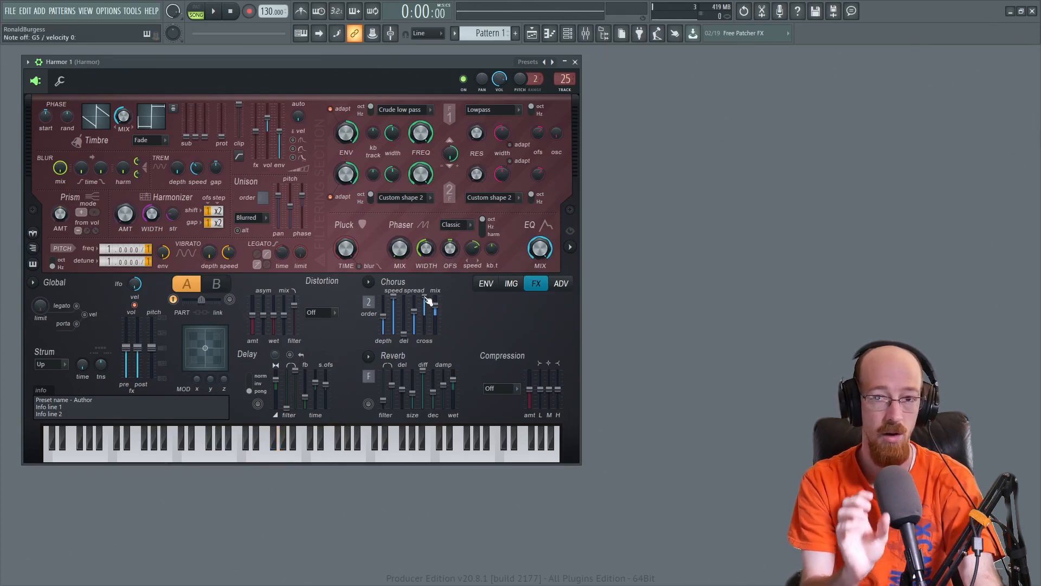
pyautogui.moveTo(429, 301); pyautogui.dragTo(394, 303)
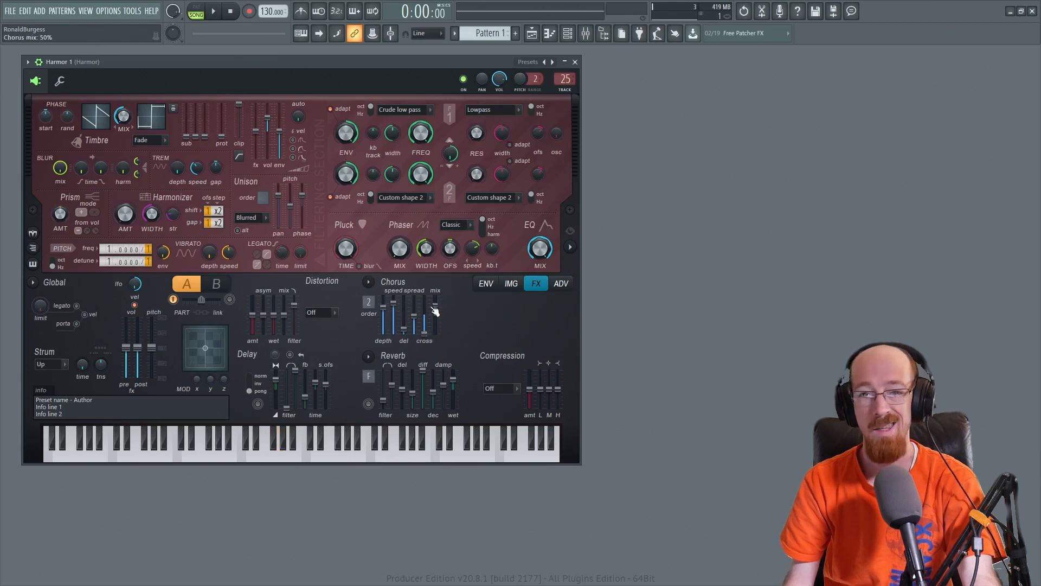
# Raise the chorus mix past 80% to its maximum.
pyautogui.scroll(6, 436, 310)
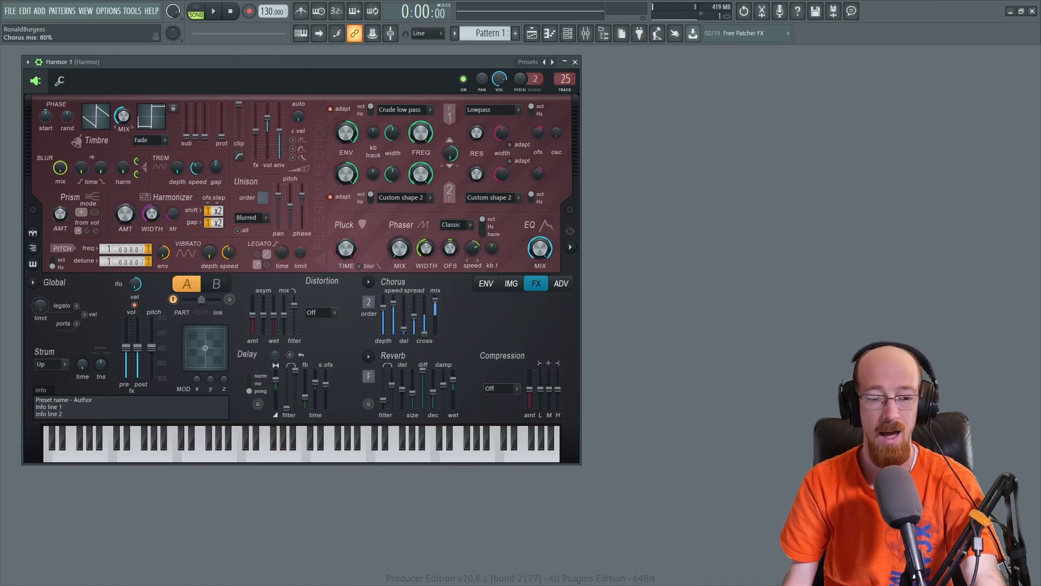
pyautogui.scroll(4, 436, 311)
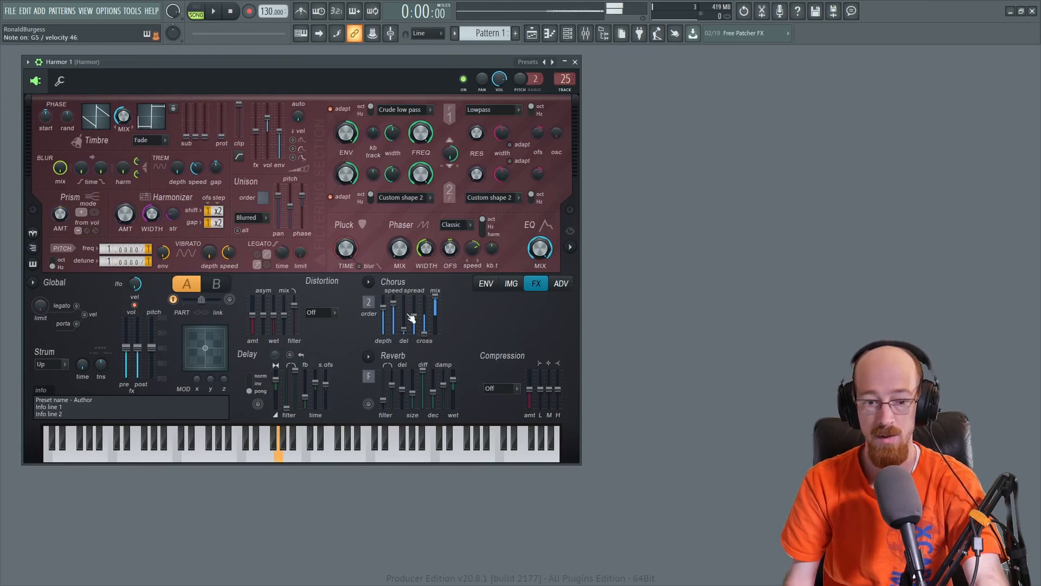
pyautogui.moveTo(436, 298)
pyautogui.mouseDown()
pyautogui.moveTo(437, 332)
pyautogui.moveTo(435, 296)
pyautogui.mouseUp()
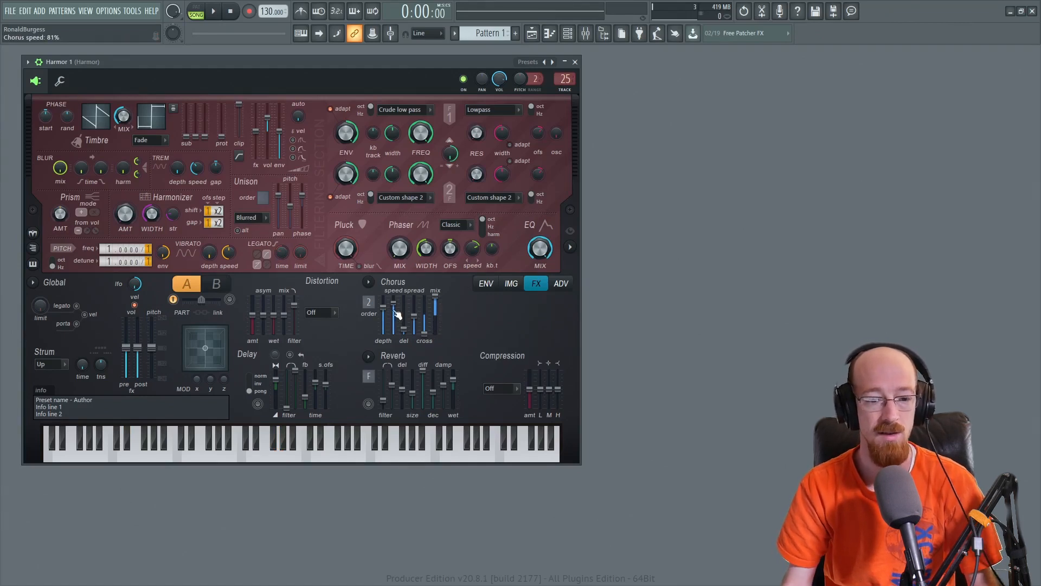
# Try the Classic chorus preset and switch to the Thick preset.
pyautogui.click(368, 282)
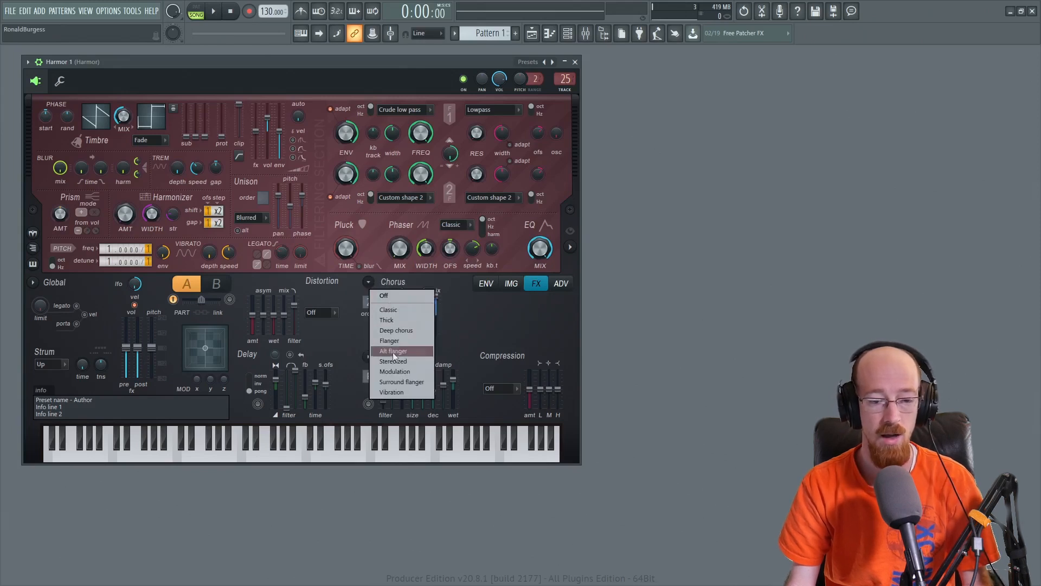
pyautogui.click(401, 310)
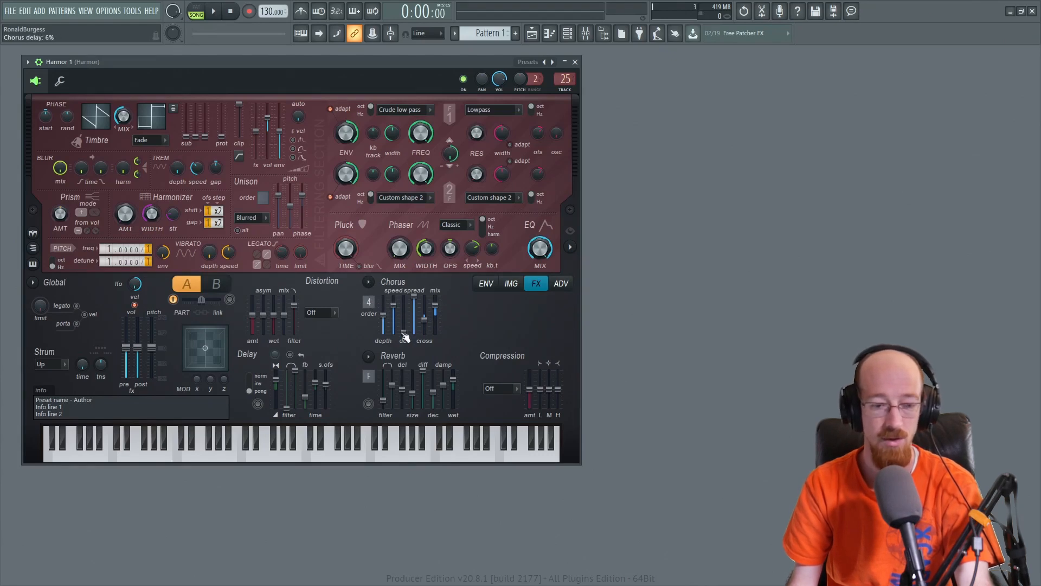
pyautogui.click(369, 282)
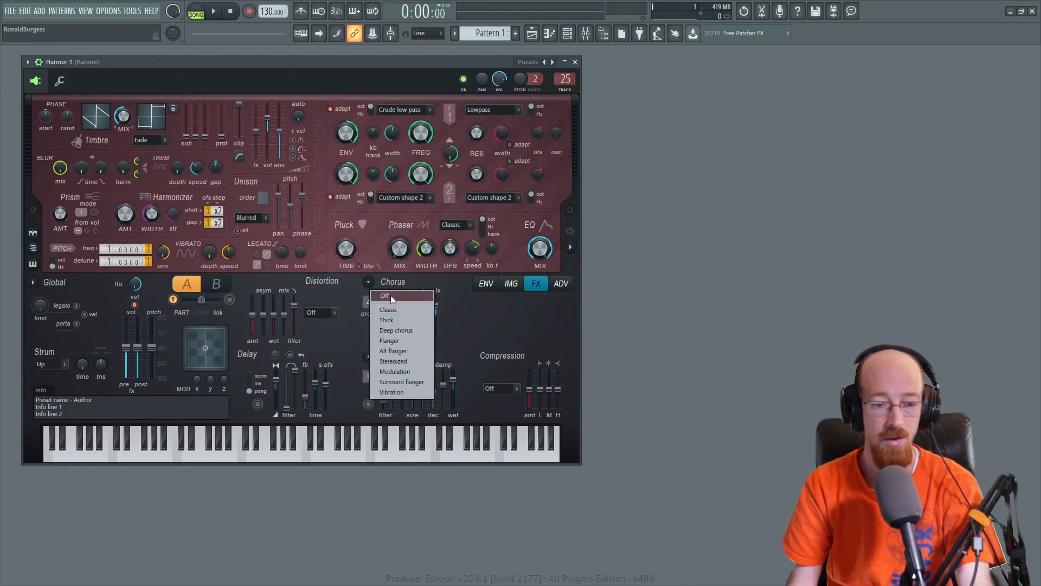
pyautogui.click(394, 319)
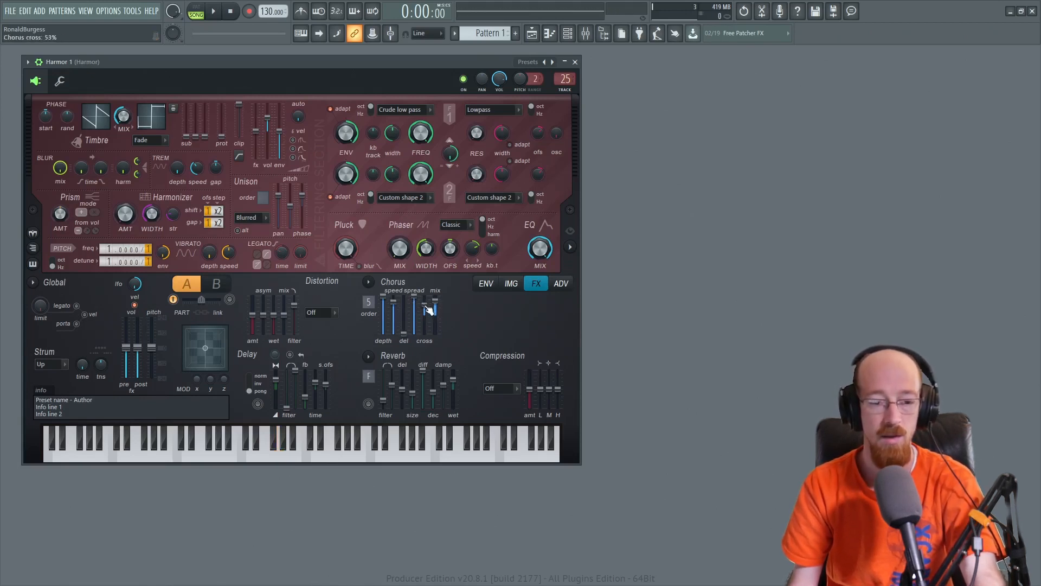
# Lower the chorus spread to zero and set the chorus order to 1 with the speed at 100%.
pyautogui.moveTo(419, 301); pyautogui.dragTo(417, 339)
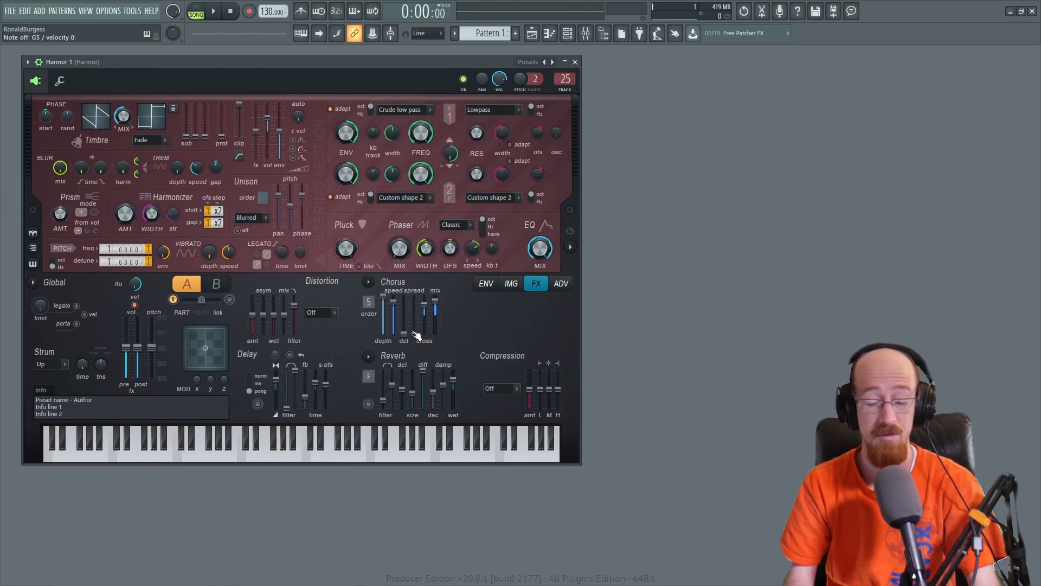
pyautogui.moveTo(417, 336)
pyautogui.mouseDown()
pyautogui.moveTo(415, 298)
pyautogui.moveTo(415, 333)
pyautogui.mouseUp()
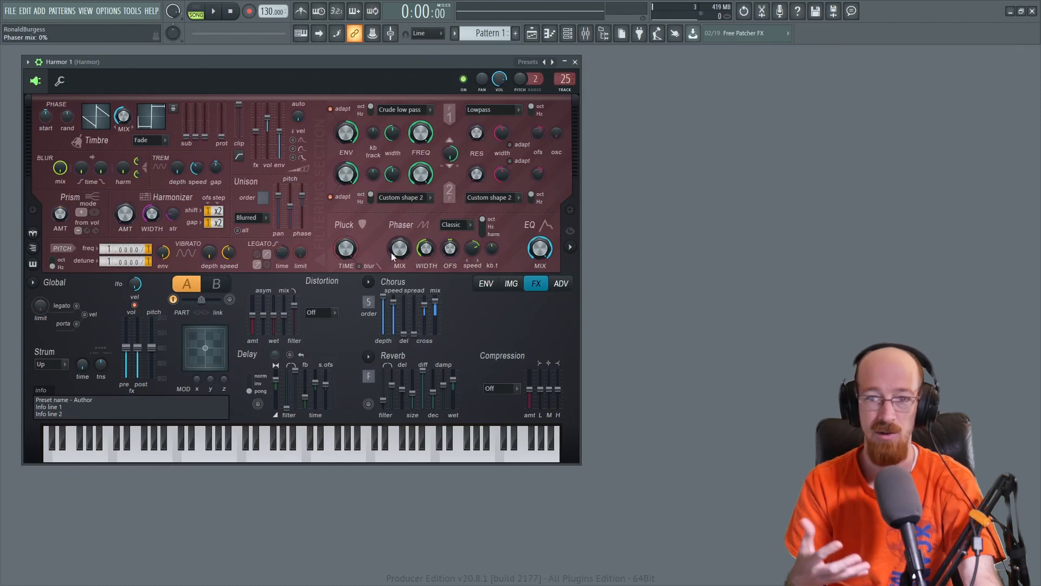
pyautogui.rightClick(368, 302)
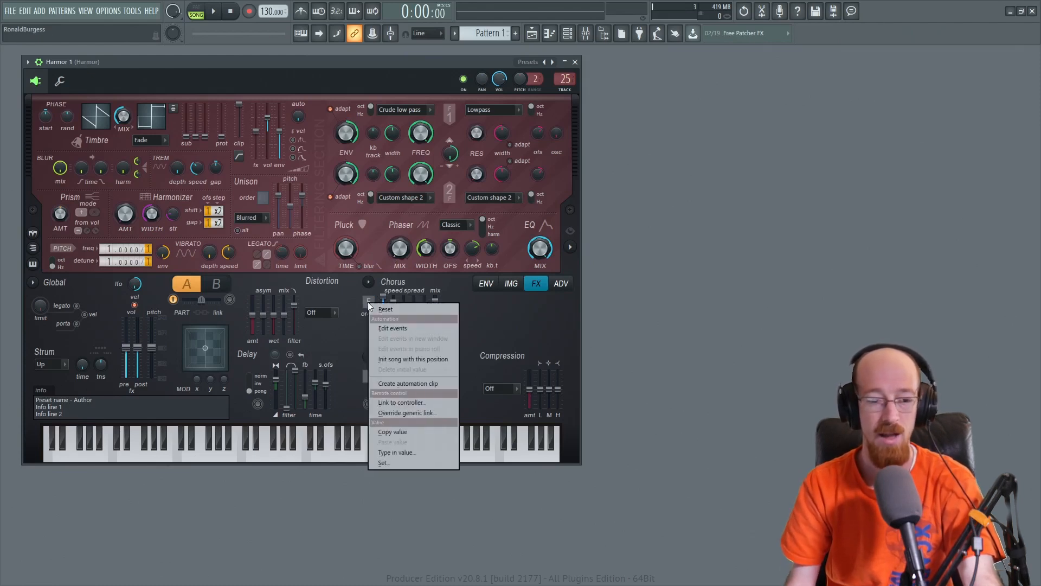
pyautogui.moveTo(367, 301); pyautogui.dragTo(367, 294)
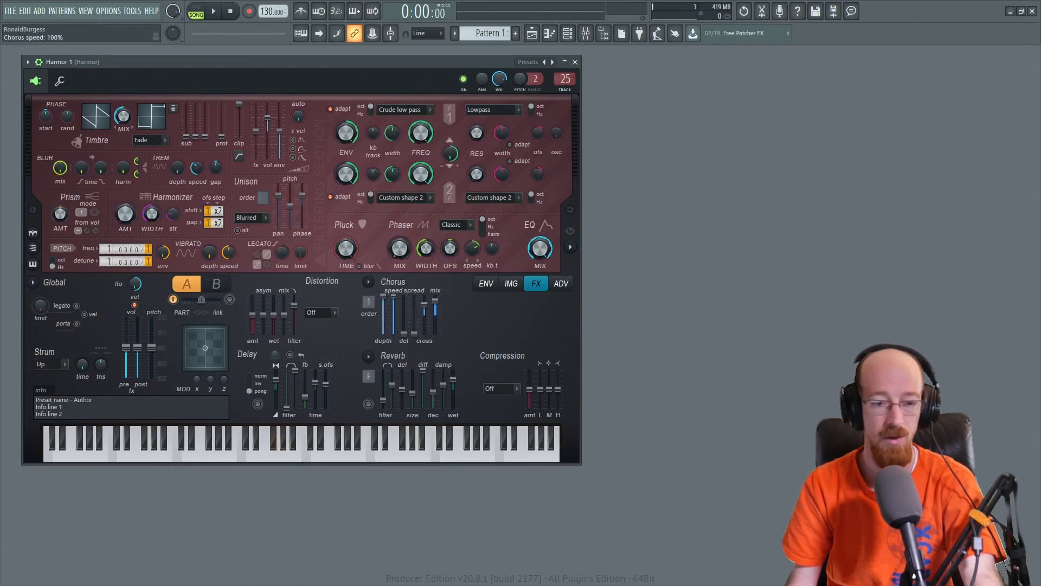
# Load the Flanger chorus preset and raise its cross setting from the negative end to the maximum.
pyautogui.click(370, 293)
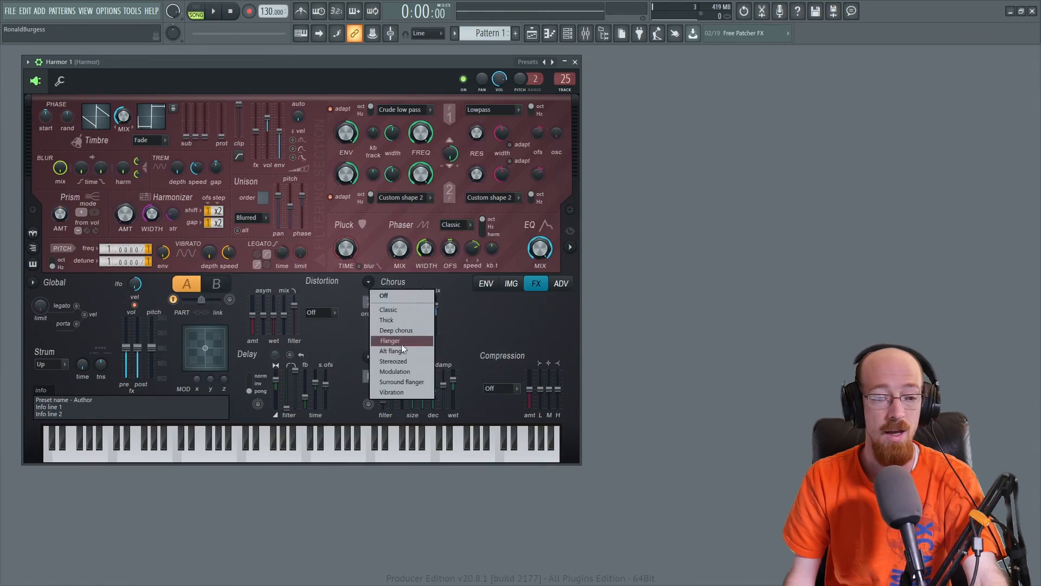
pyautogui.click(401, 342)
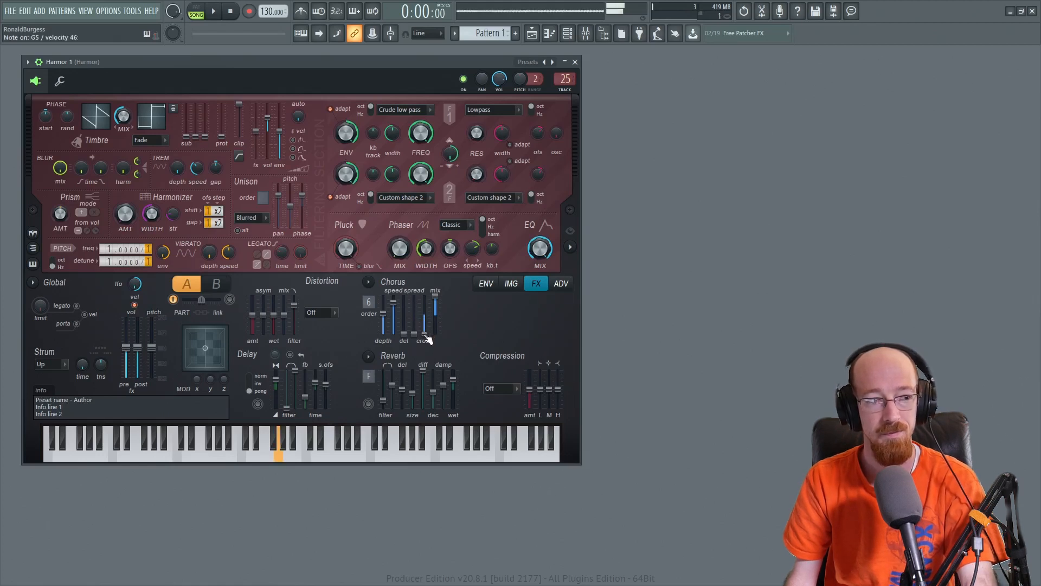
pyautogui.moveTo(428, 339); pyautogui.dragTo(428, 297)
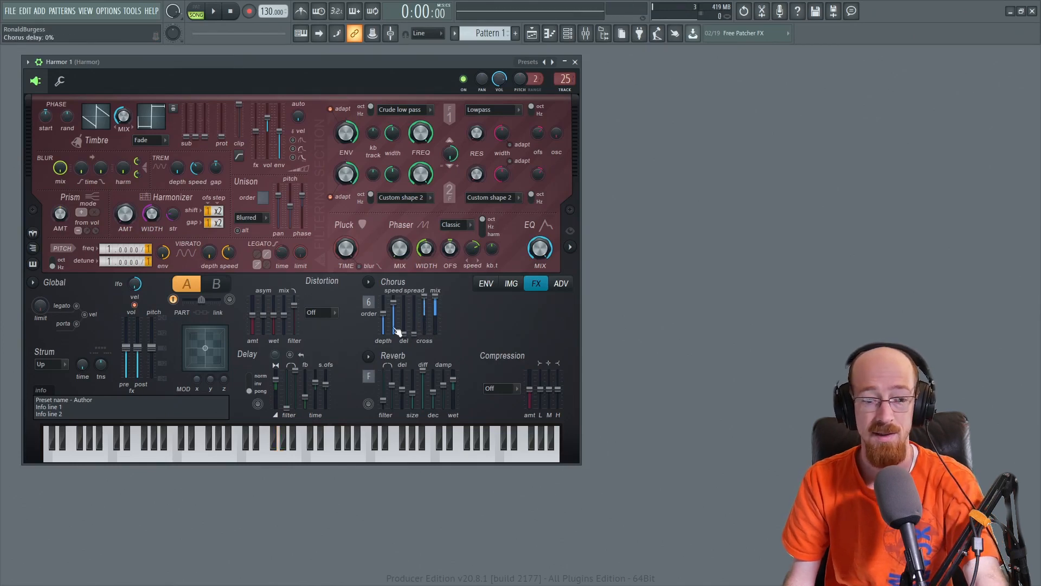
# Load the Modulation preset for the chorus effect.
pyautogui.click(368, 281)
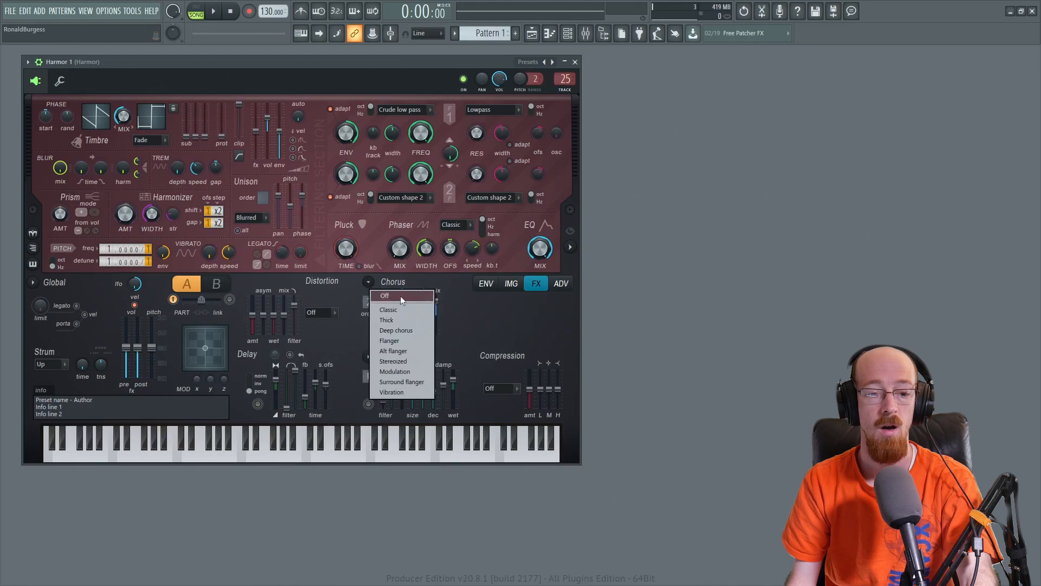
pyautogui.click(407, 370)
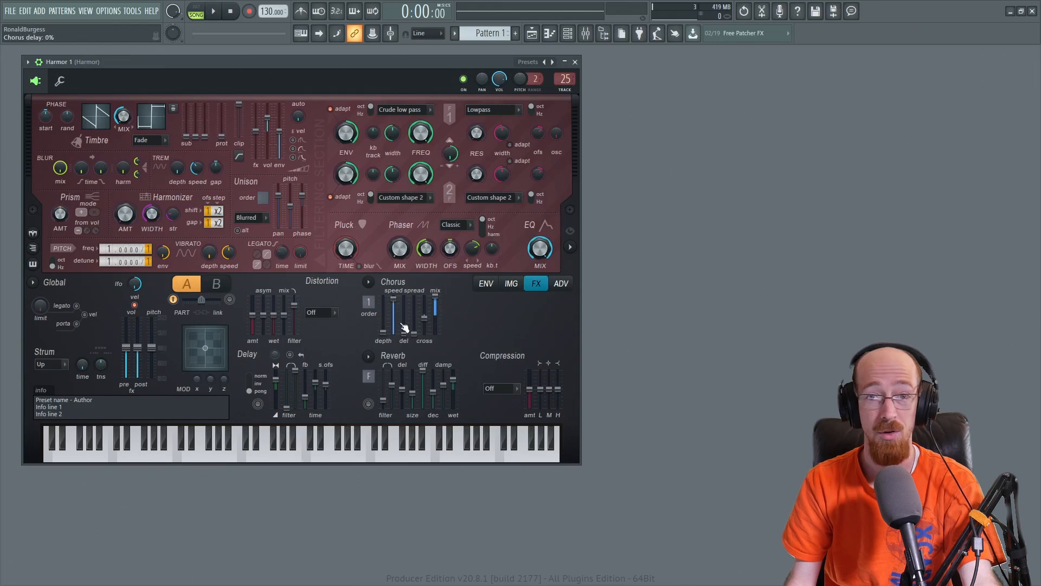
# Try the Vibration preset for the chorus effect.
pyautogui.click(369, 283)
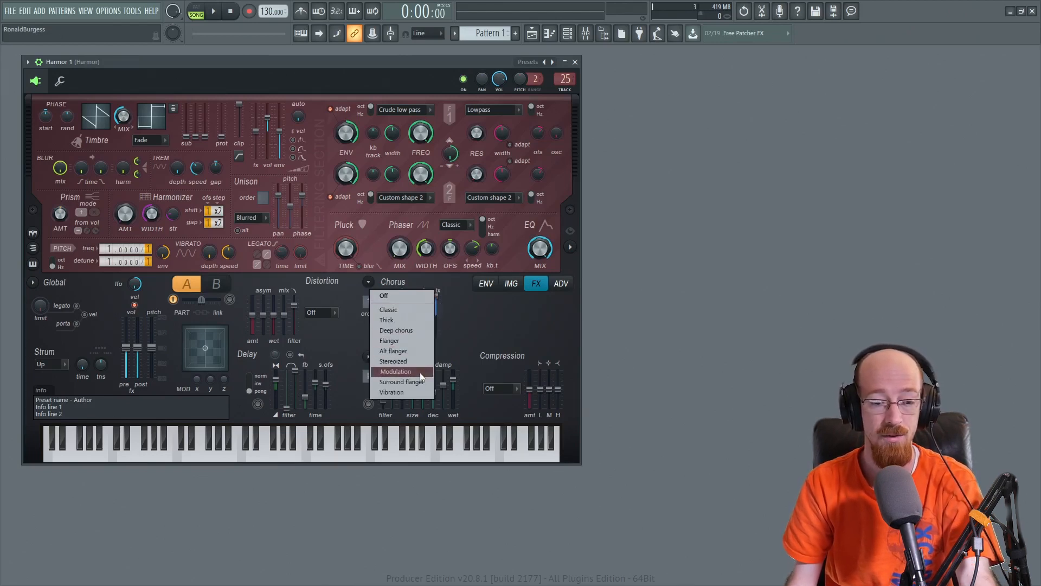
pyautogui.click(399, 392)
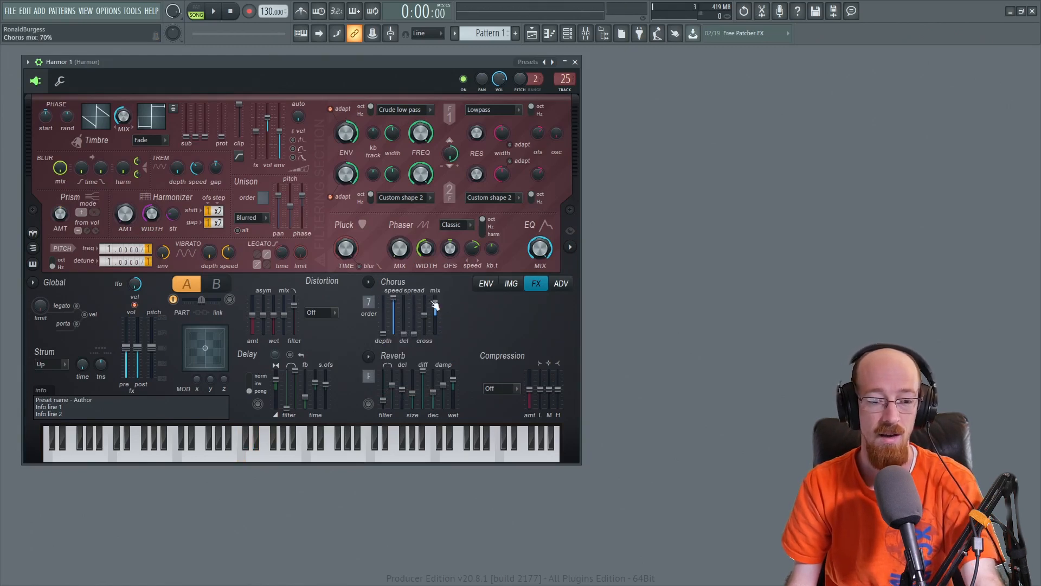
pyautogui.click(368, 286)
pyautogui.click(472, 313)
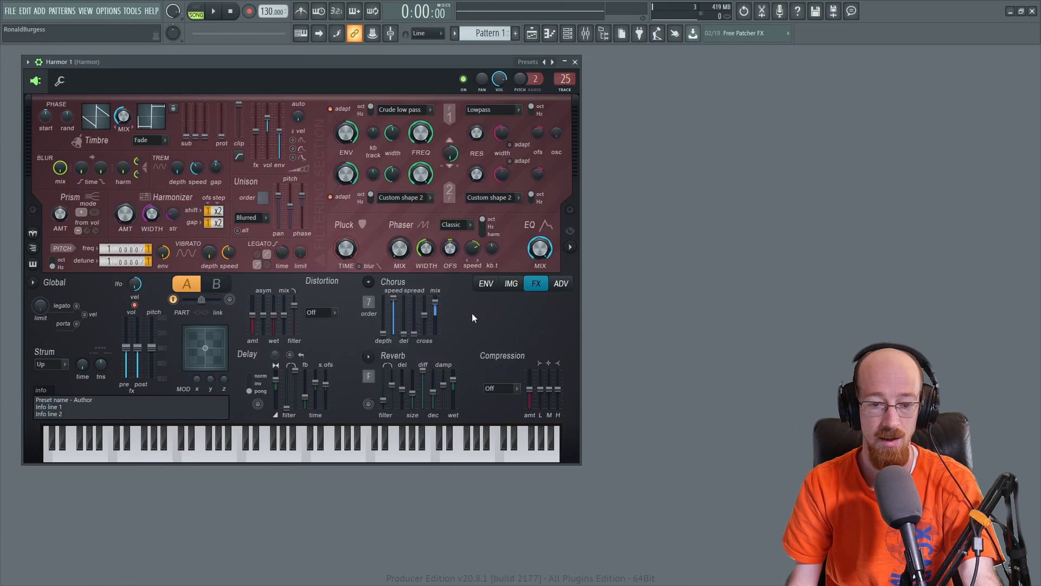
# Compare the Surround flanger chorus preset with Modulation, ending on Surround flanger.
pyautogui.click(368, 282)
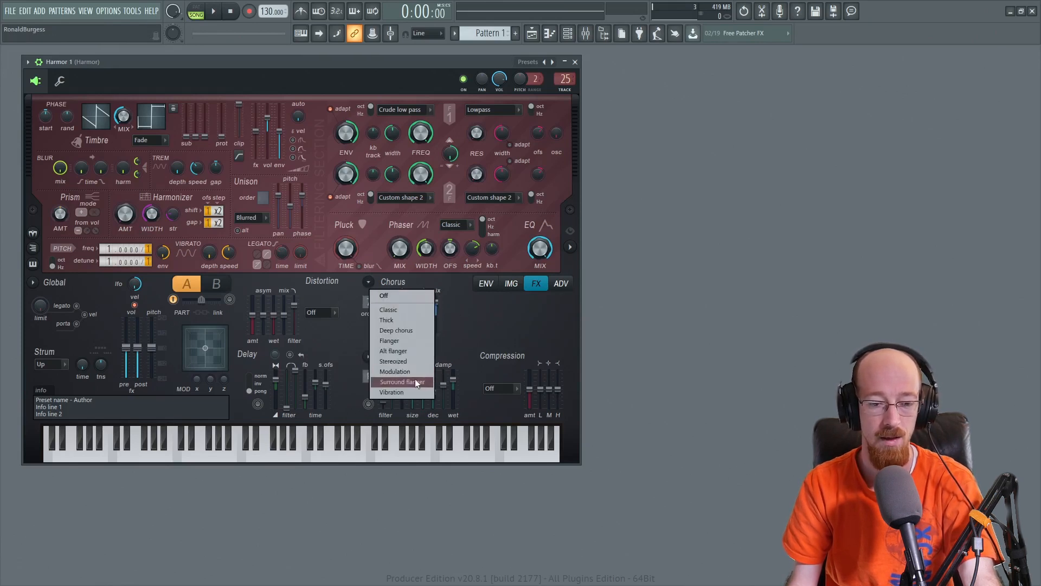
pyautogui.click(415, 381)
pyautogui.click(368, 282)
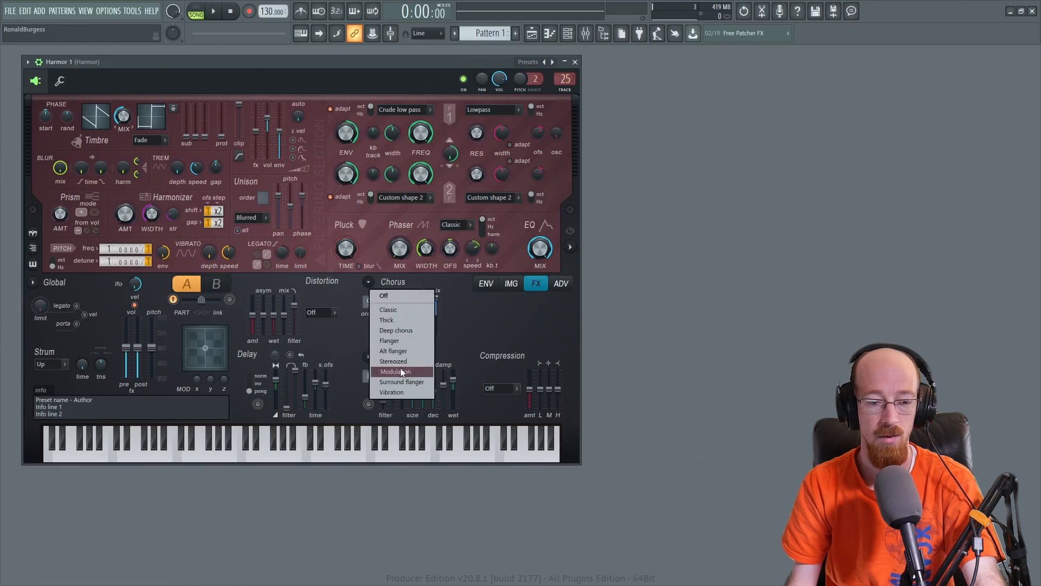
pyautogui.click(400, 367)
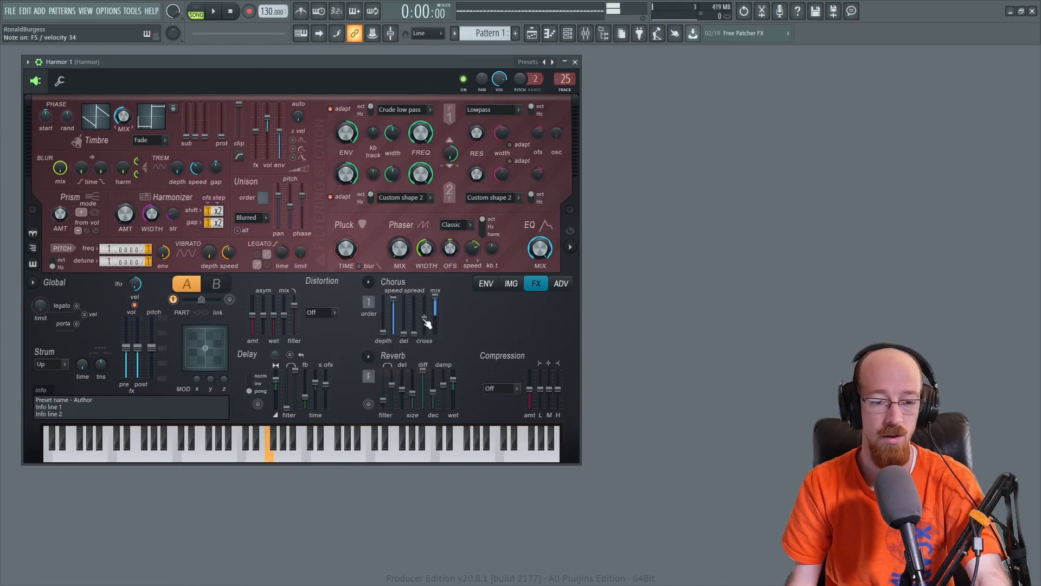
pyautogui.click(368, 282)
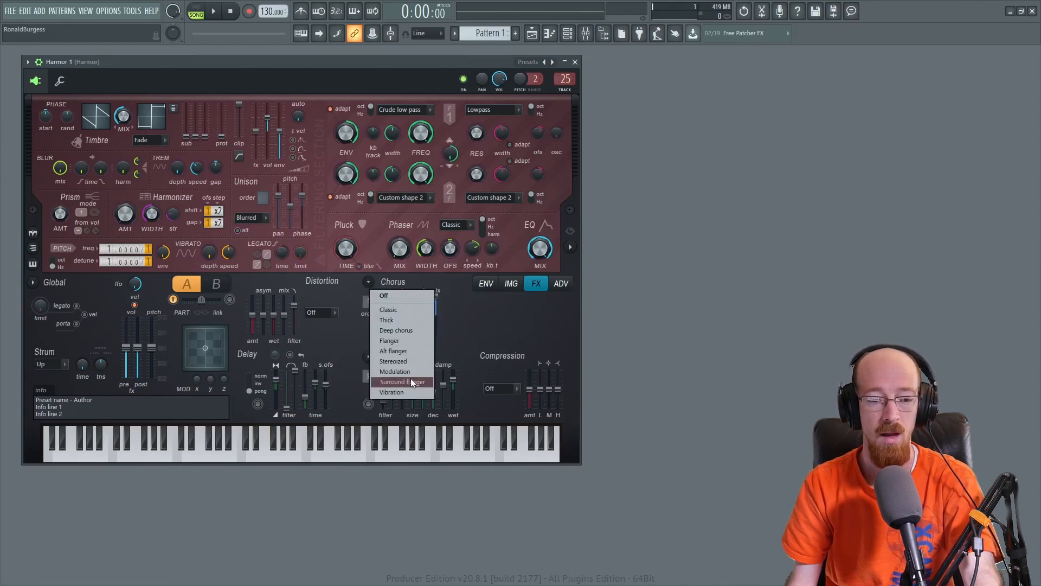
pyautogui.click(395, 382)
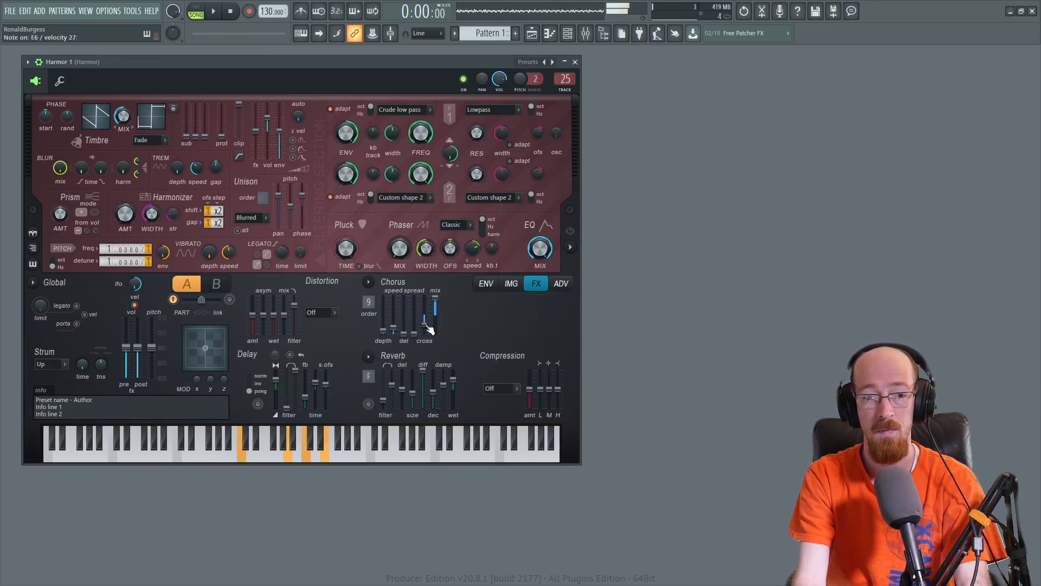
# Reset the chorus by loading its Off preset.
pyautogui.click(369, 301)
pyautogui.click(386, 296)
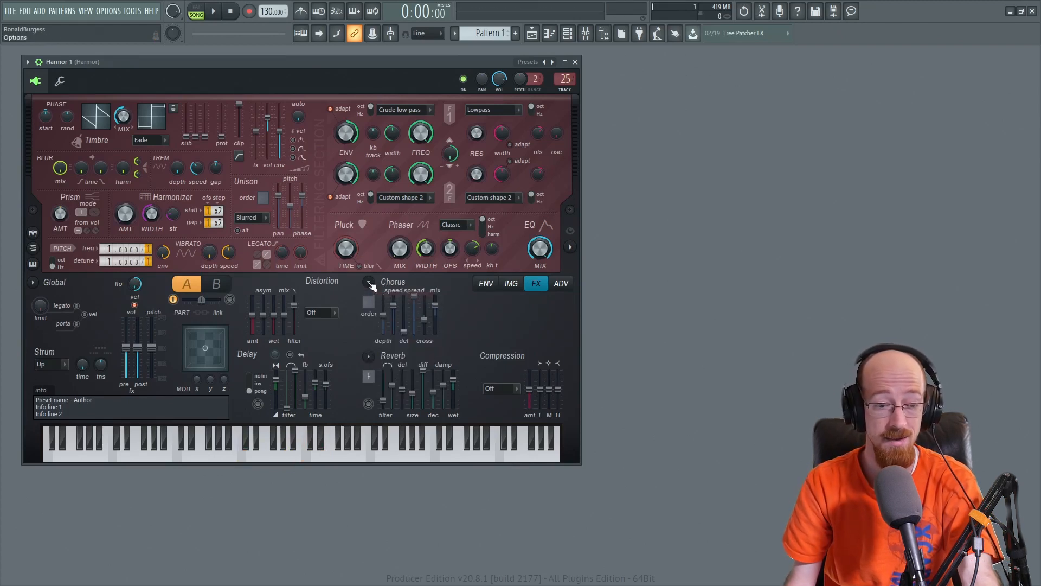
pyautogui.click(368, 282)
pyautogui.click(369, 282)
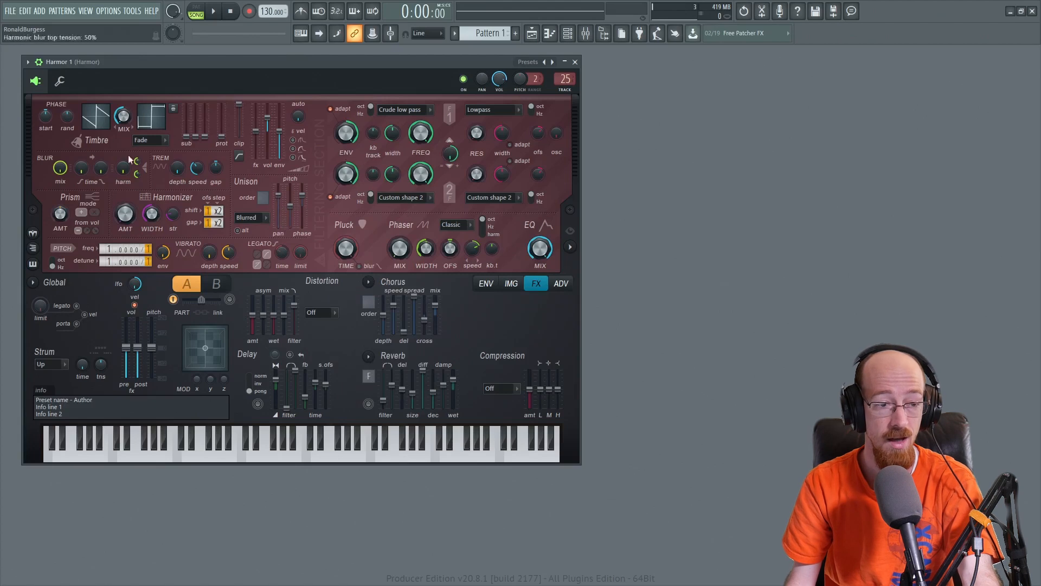
pyautogui.click(129, 126)
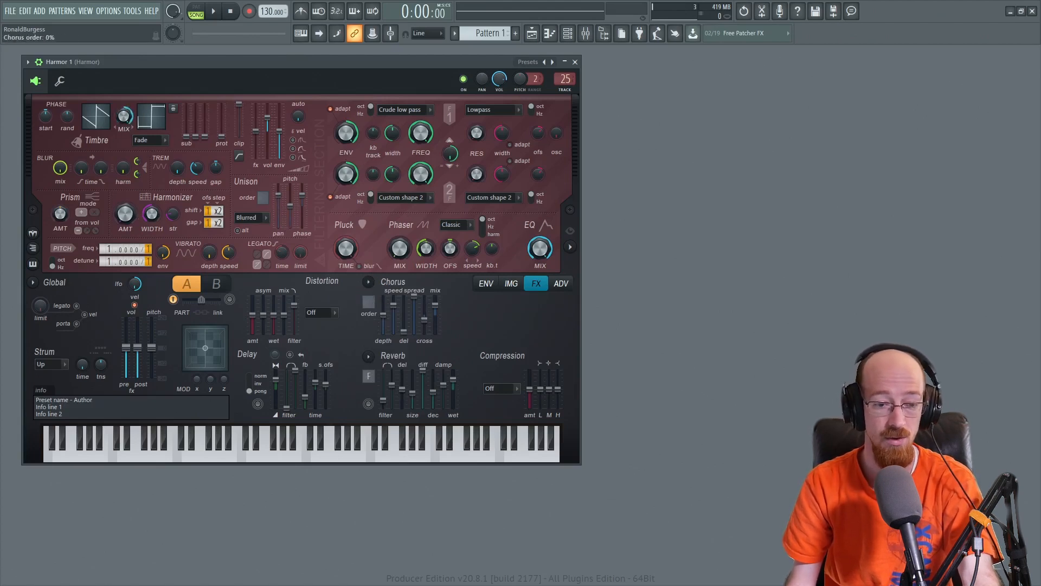
# Build a custom chorus of order 7 with high speed and spread, medium depth, cross at -92% and the mix near maximum.
pyautogui.moveTo(368, 302); pyautogui.dragTo(369, 265)
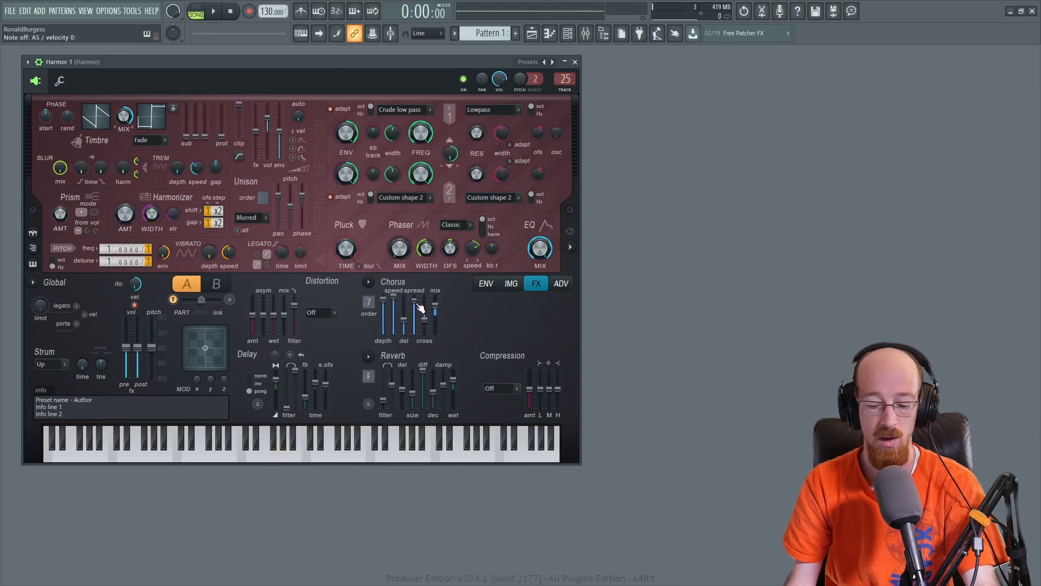
pyautogui.moveTo(383, 299); pyautogui.dragTo(383, 313)
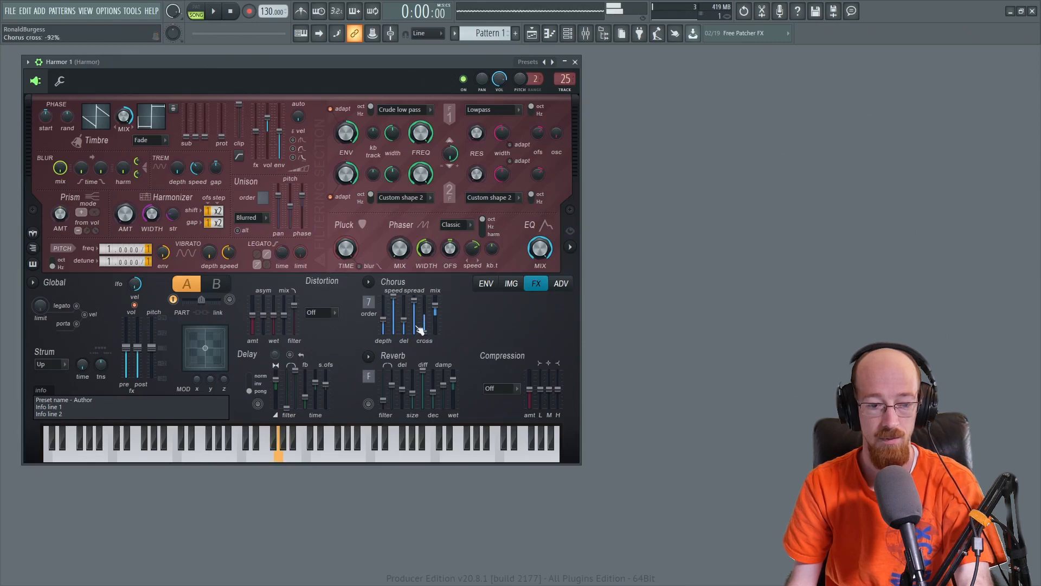
pyautogui.moveTo(395, 310); pyautogui.dragTo(435, 310)
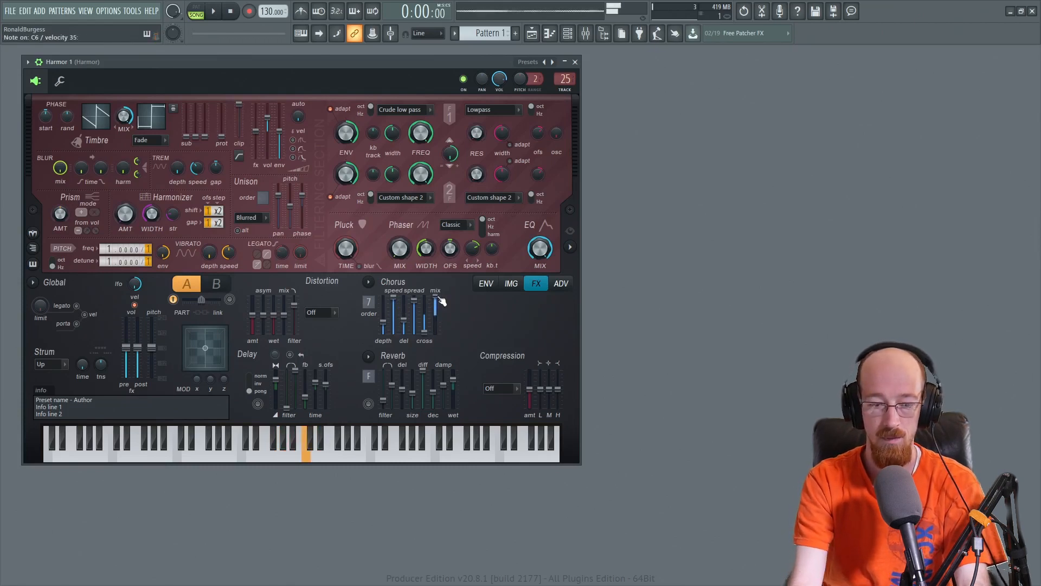
# Refine the custom chorus with a shorter delay and 89% speed, try maximum depth, and reduce the depth to near zero and the spread to medium.
pyautogui.moveTo(407, 325)
pyautogui.mouseDown()
pyautogui.moveTo(407, 337)
pyautogui.moveTo(407, 296)
pyautogui.moveTo(408, 337)
pyautogui.mouseUp()
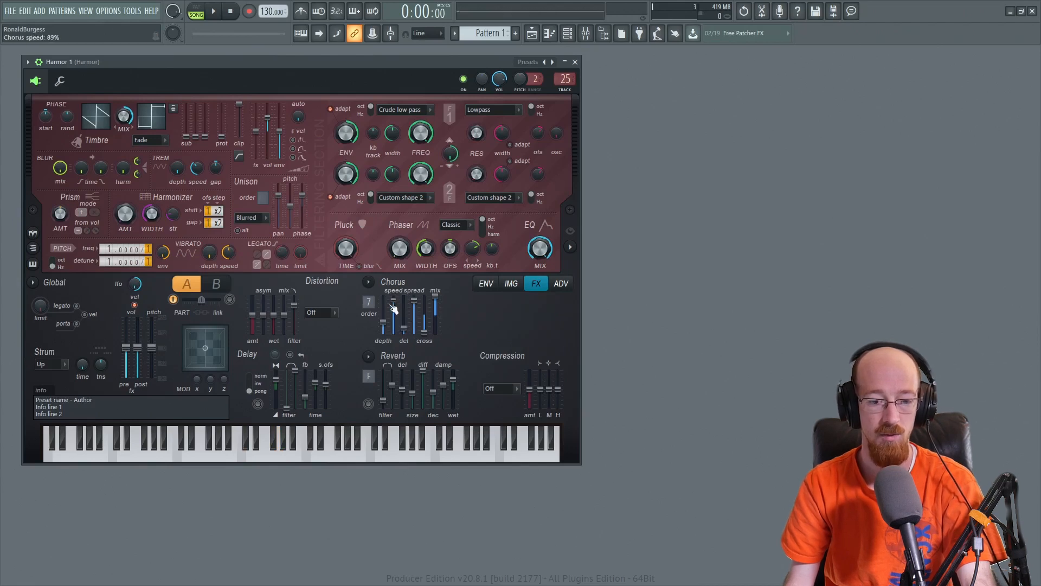
pyautogui.moveTo(382, 321); pyautogui.dragTo(383, 295)
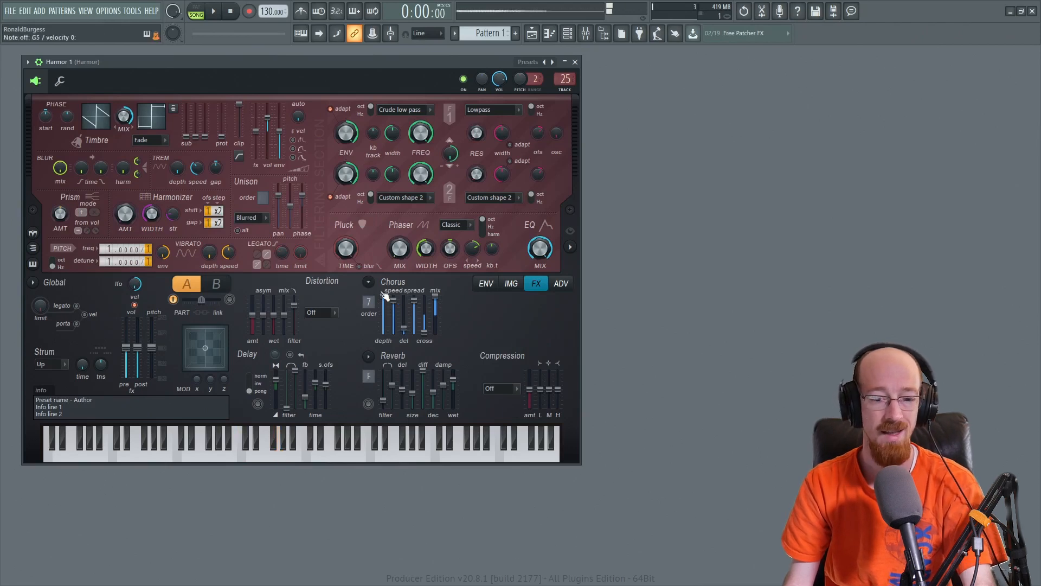
pyautogui.moveTo(383, 297); pyautogui.dragTo(382, 303)
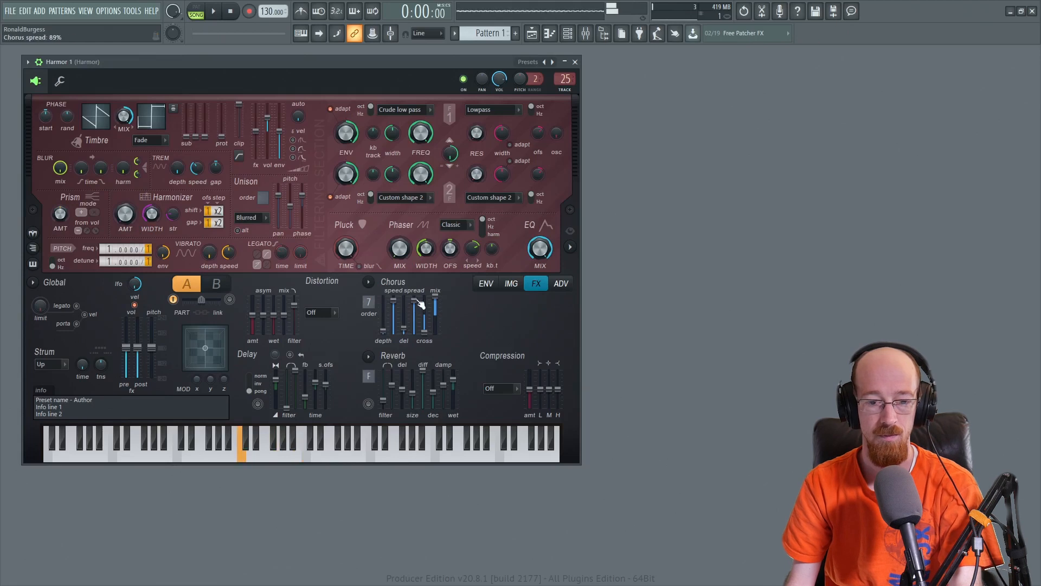
pyautogui.moveTo(419, 303); pyautogui.dragTo(419, 316)
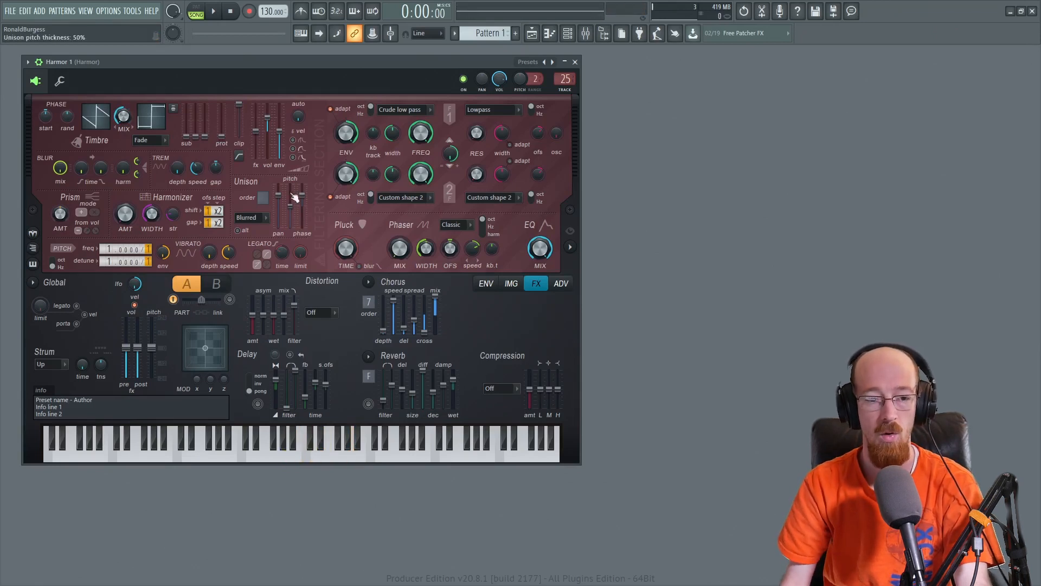
# Apply Softsat distortion with a raised amount and try different timbre mix positions.
pyautogui.click(320, 313)
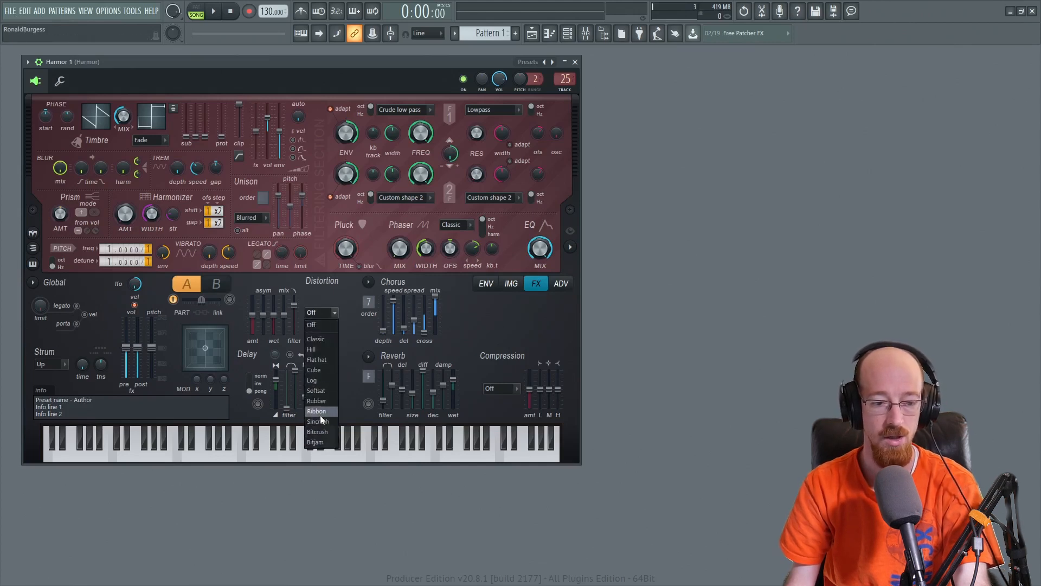
pyautogui.click(323, 391)
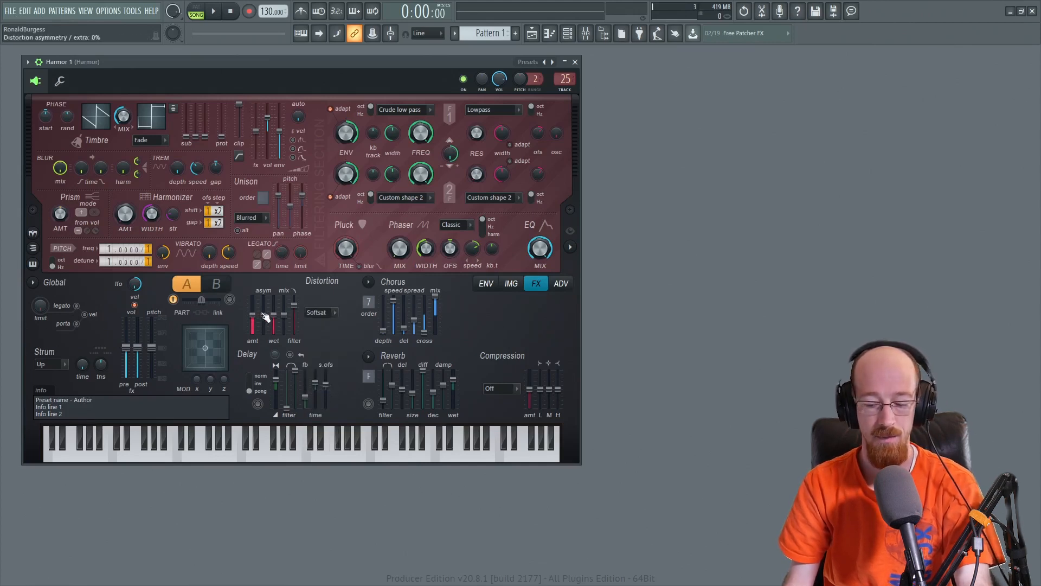
pyautogui.moveTo(253, 313); pyautogui.dragTo(252, 309)
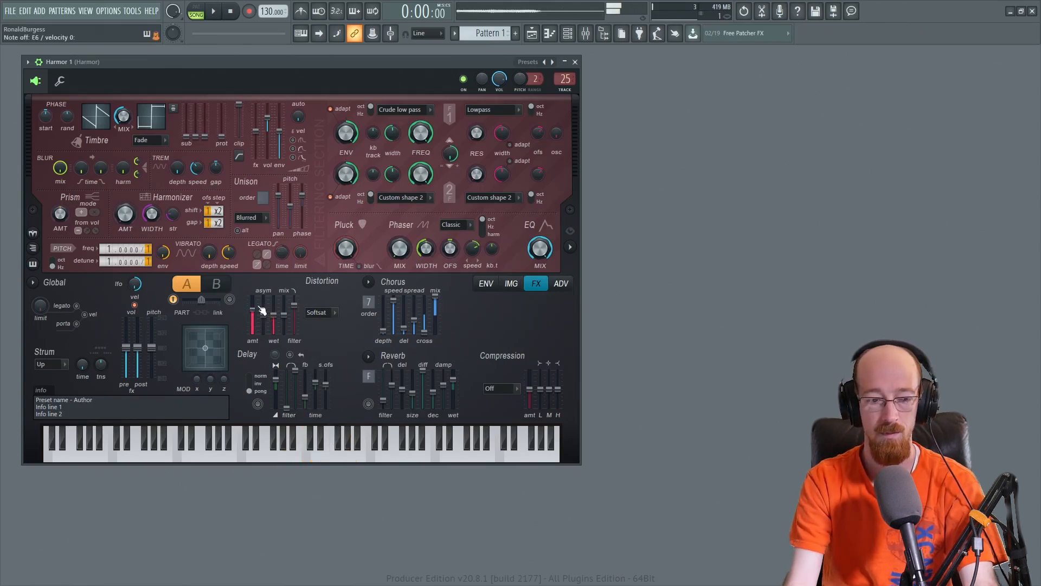
pyautogui.moveTo(252, 310); pyautogui.dragTo(253, 302)
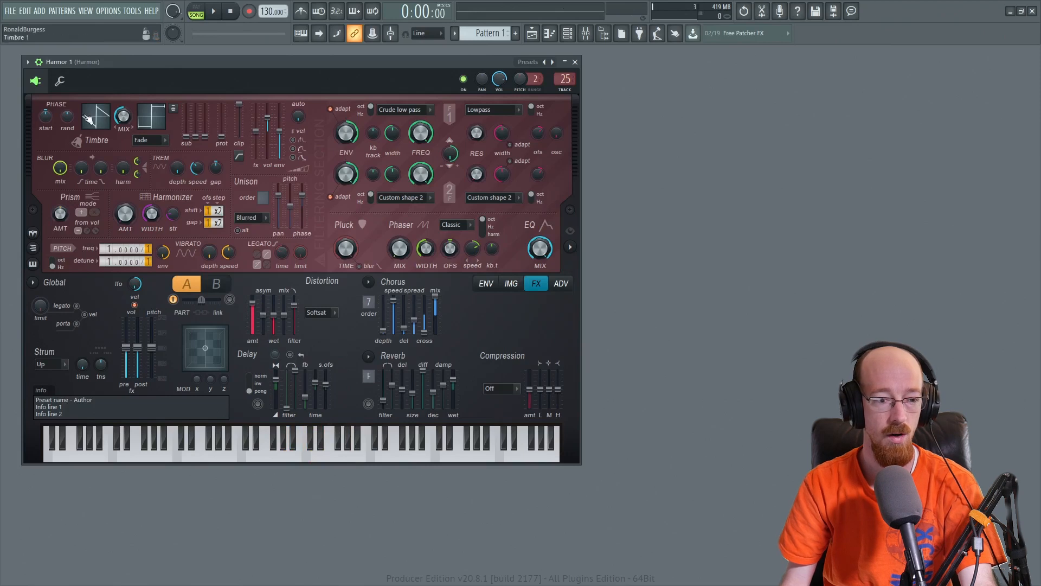
pyautogui.moveTo(125, 123); pyautogui.dragTo(125, 120)
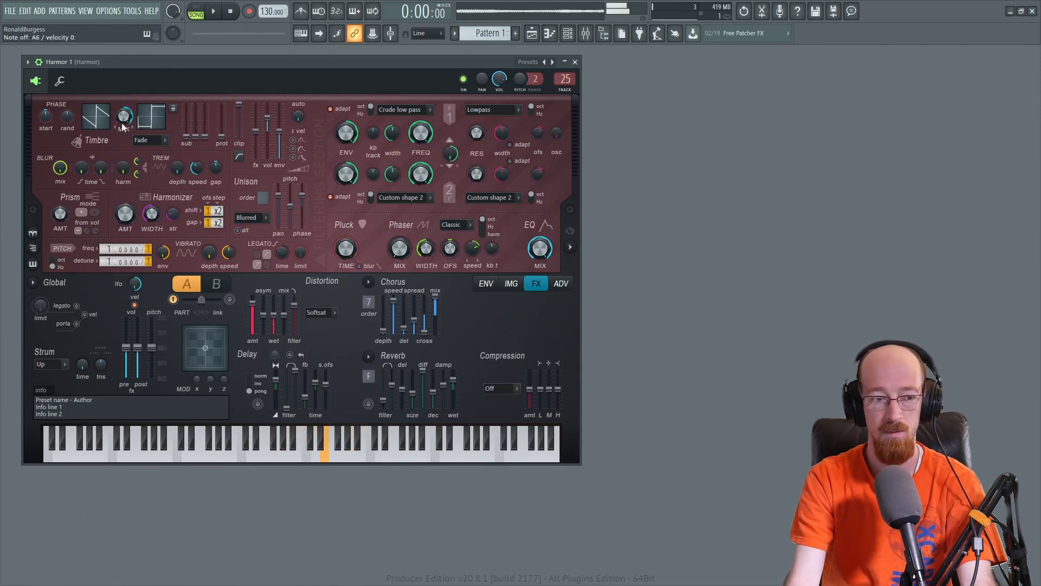
pyautogui.moveTo(122, 122); pyautogui.dragTo(121, 179)
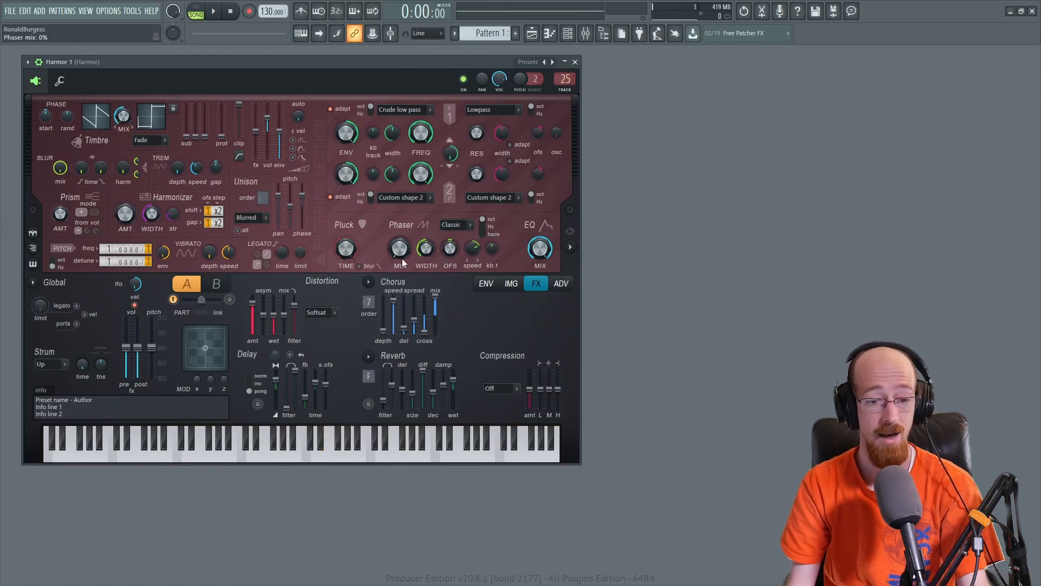
# Enable the reverb, then try a unison order of 9 and turn unison off again.
pyautogui.click(368, 404)
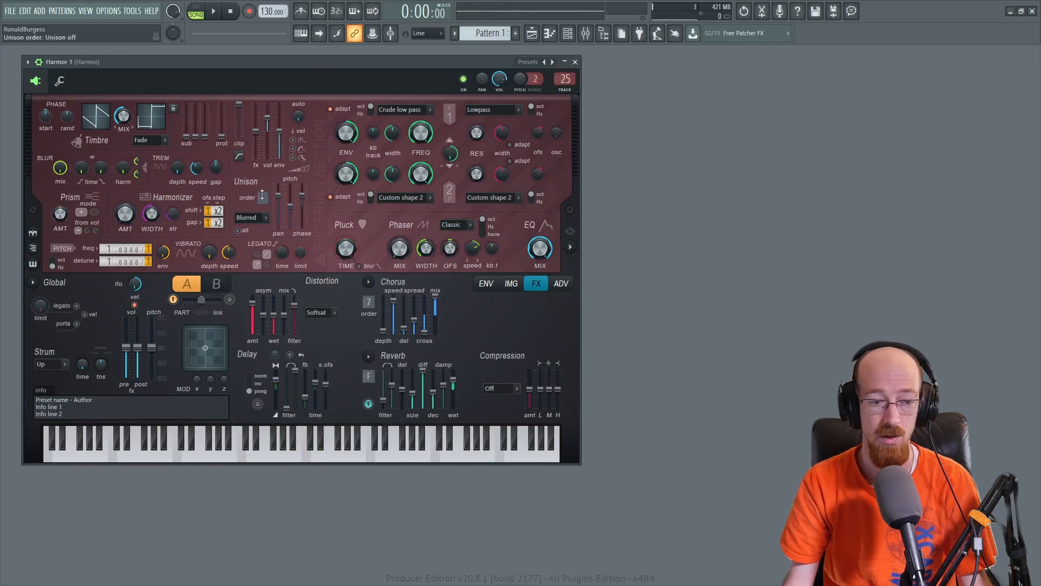
pyautogui.scroll(8, 262, 195)
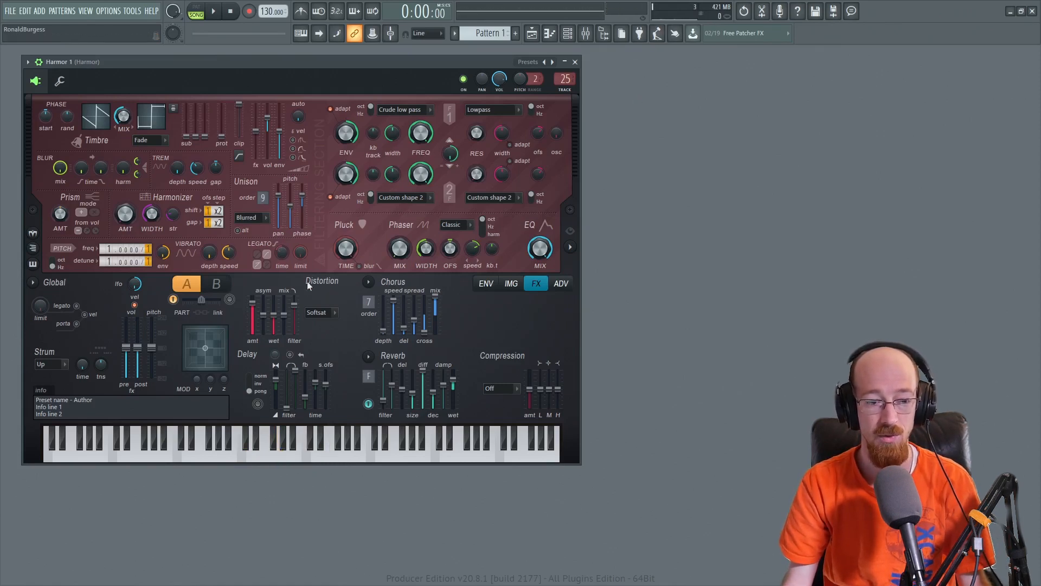
pyautogui.moveTo(263, 198); pyautogui.dragTo(263, 227)
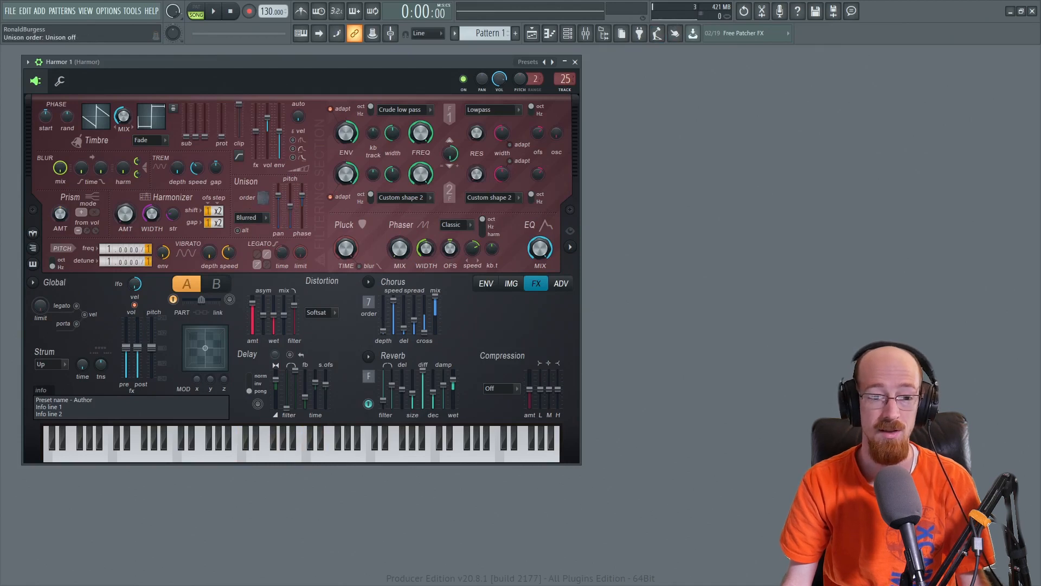